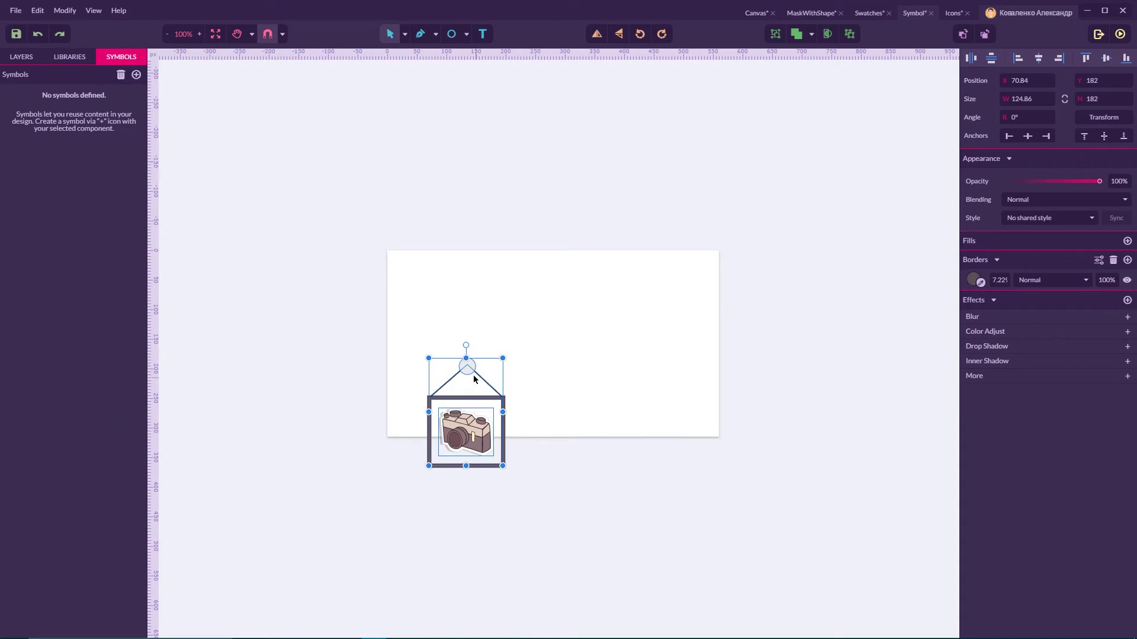
# Step: Drag the selected framed camera group up and to the right on the page
pyautogui.moveTo(475, 380); pyautogui.dragTo(509, 318)
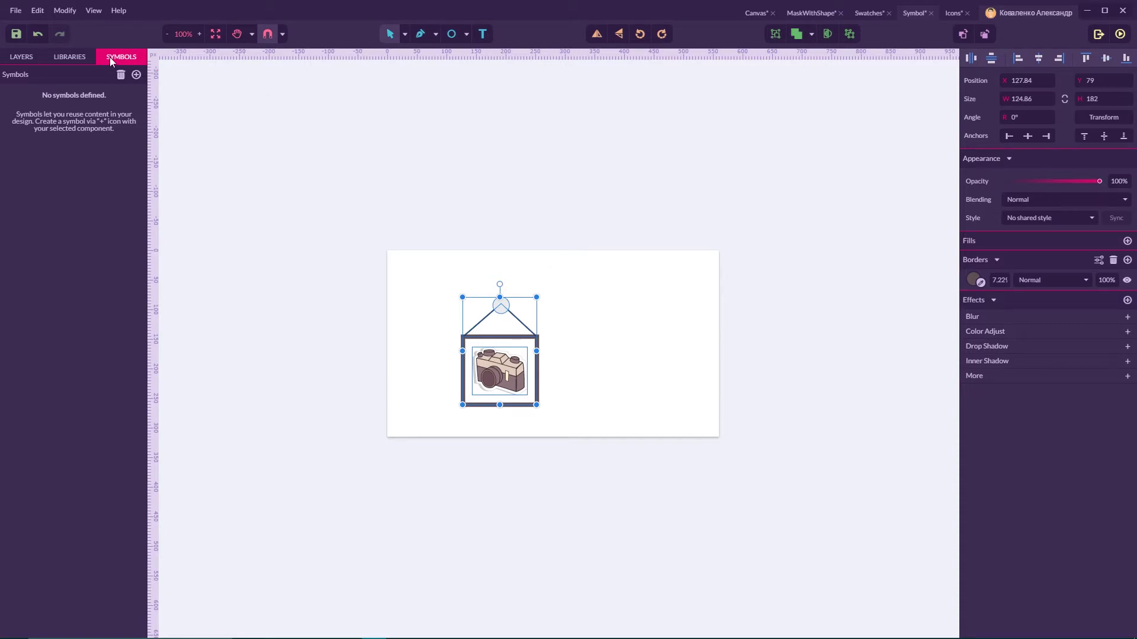
# Step: Marquee-select the whole framed camera picture and create a new symbol named 'Symbol 1' from it
pyautogui.click(118, 11)
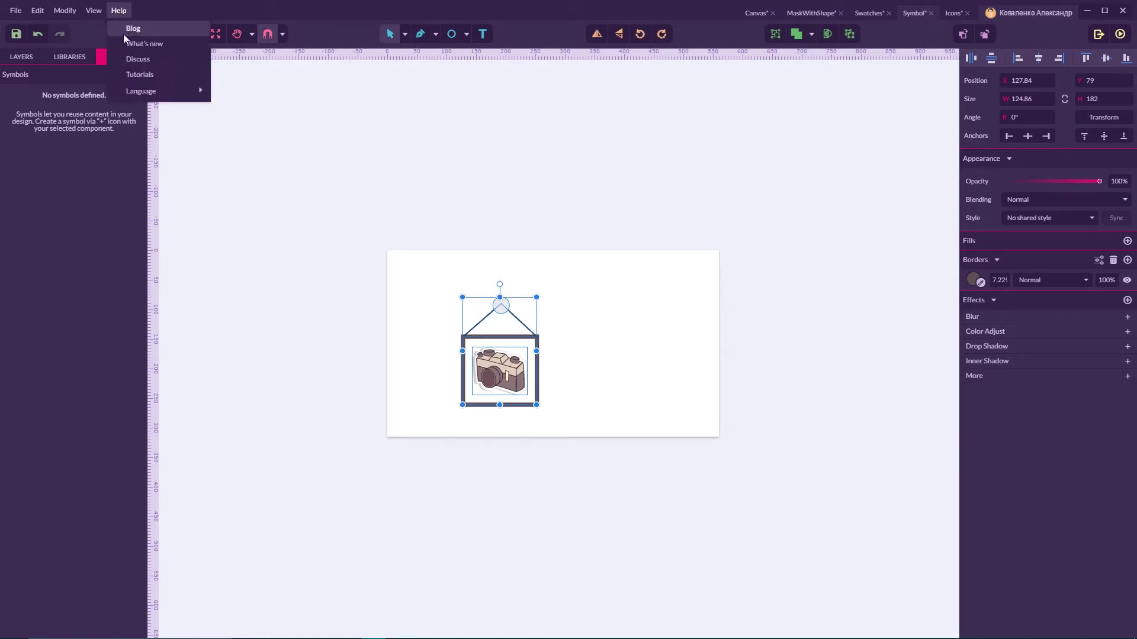
pyautogui.click(402, 81)
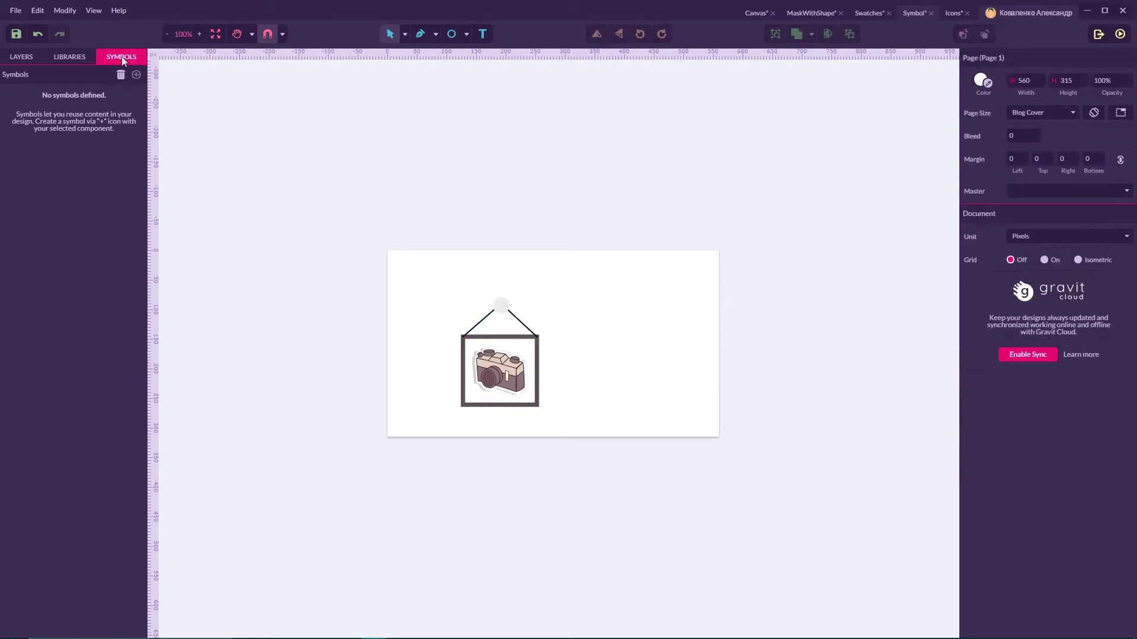
pyautogui.moveTo(388, 229); pyautogui.dragTo(622, 446)
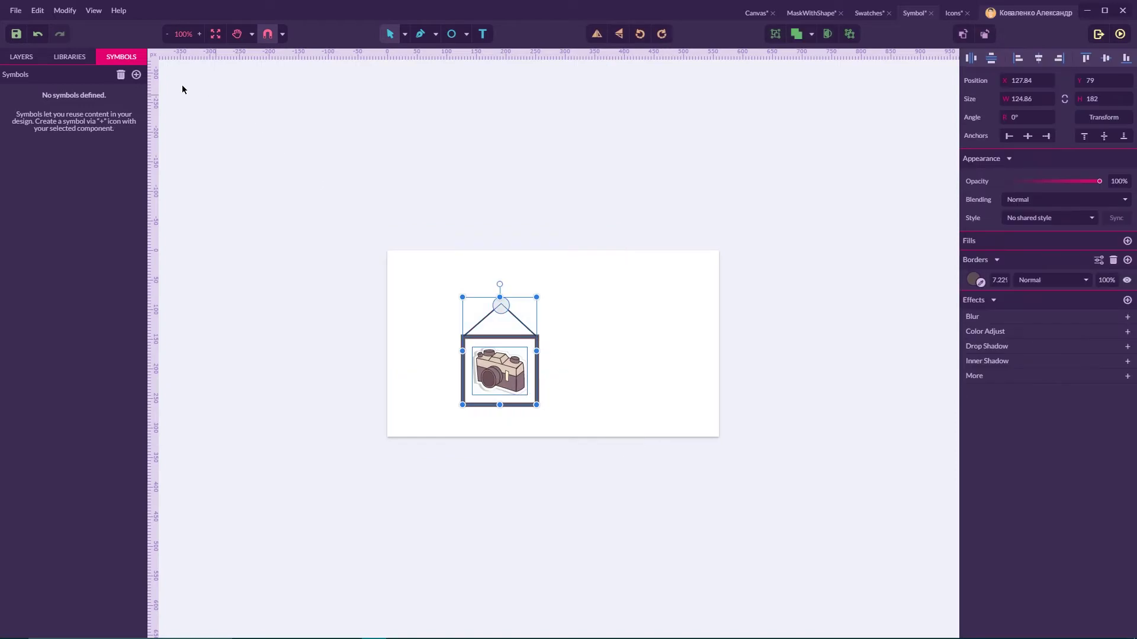
pyautogui.click(136, 74)
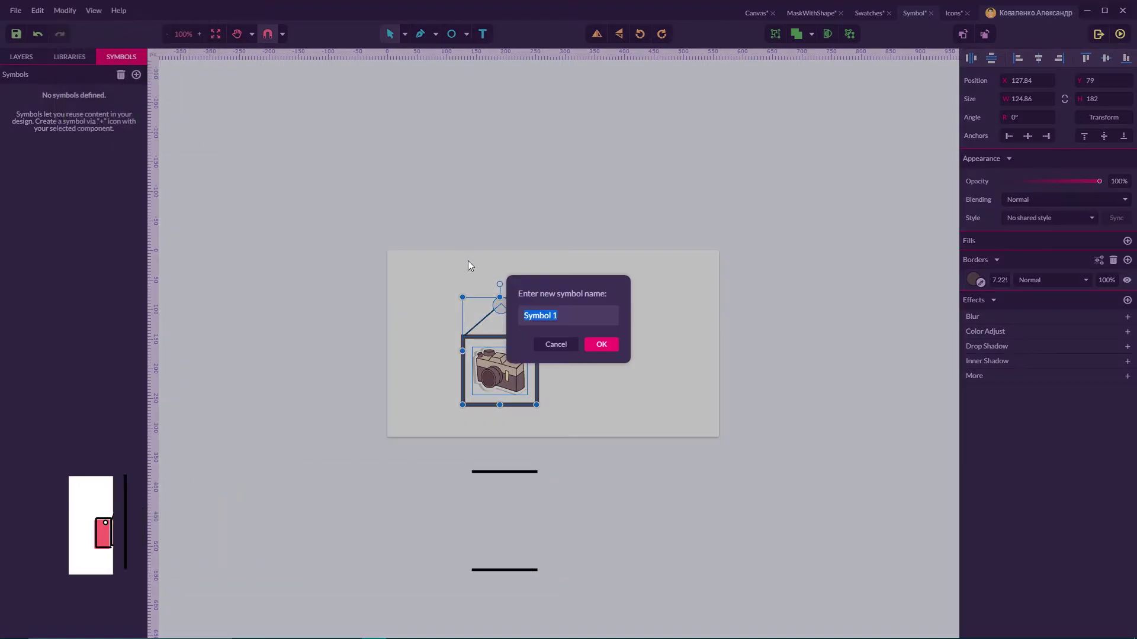
pyautogui.click(605, 344)
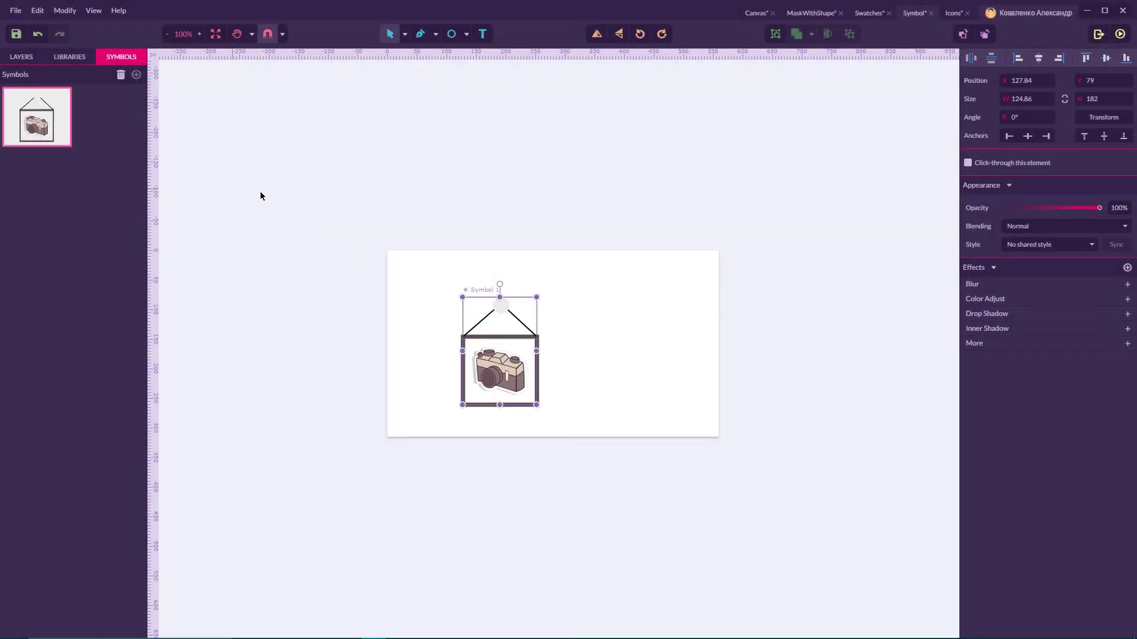
# Step: Delete the original picture, place four Symbol 1 instances, and move the fourth to the top right
pyautogui.press('Delete')
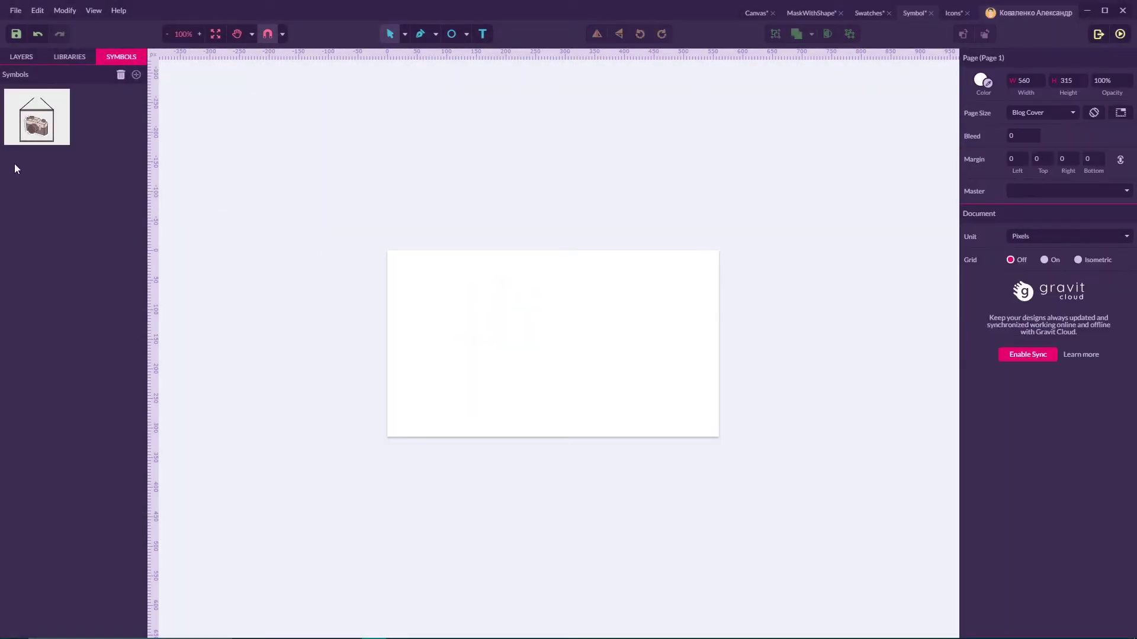
pyautogui.moveTo(36, 119); pyautogui.dragTo(435, 365)
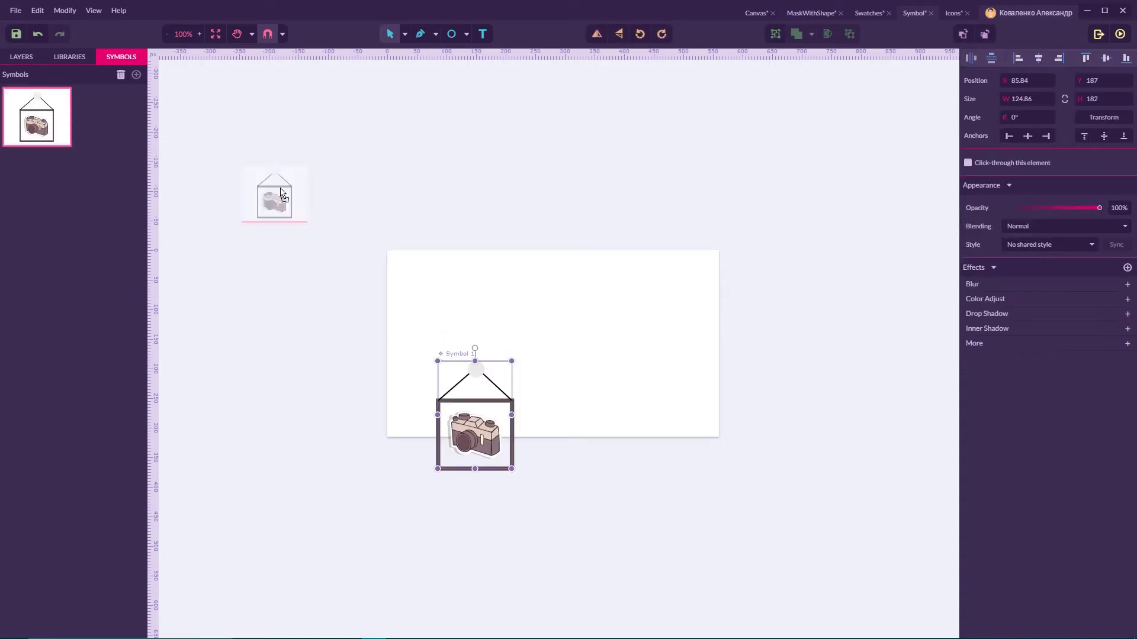
pyautogui.moveTo(37, 119); pyautogui.dragTo(560, 355)
pyautogui.moveTo(36, 118); pyautogui.dragTo(524, 293)
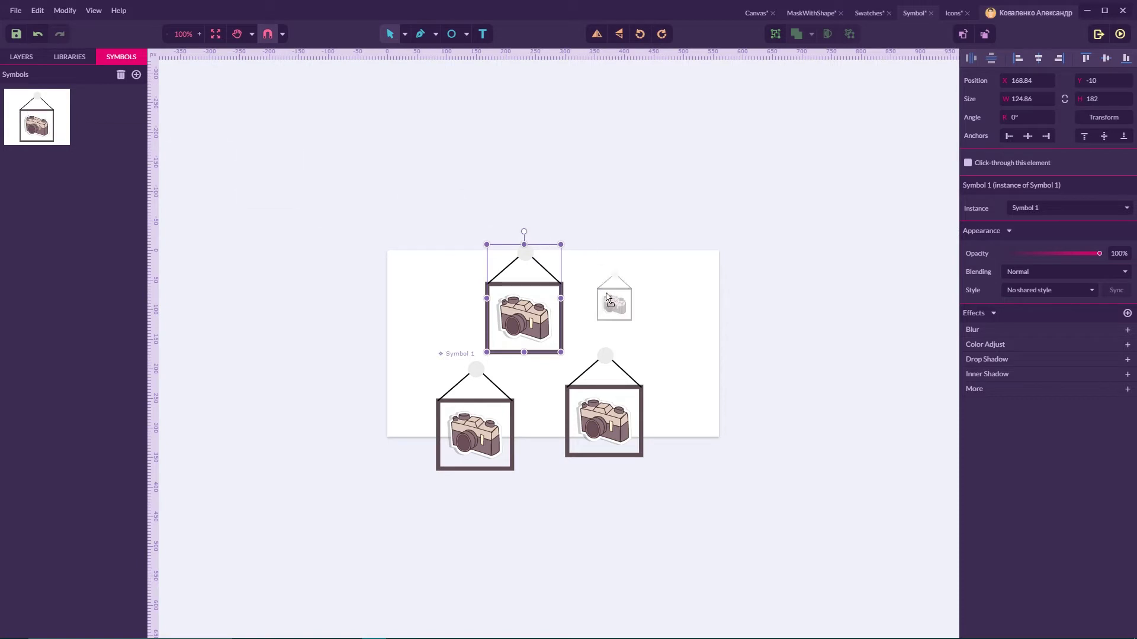
pyautogui.moveTo(36, 118); pyautogui.dragTo(668, 356)
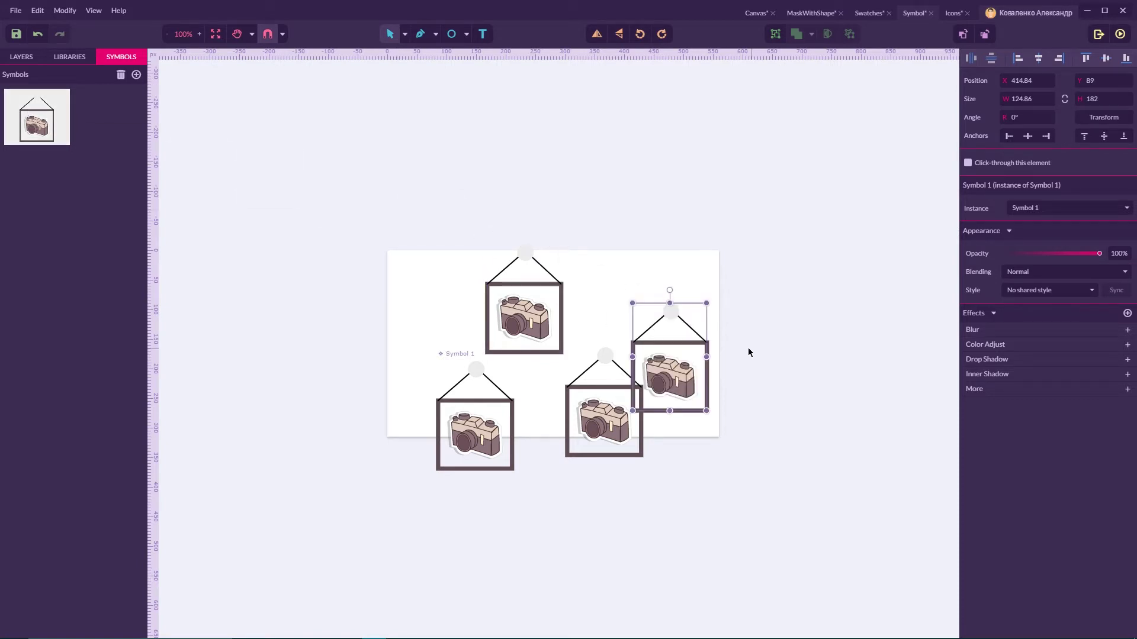
pyautogui.moveTo(675, 326); pyautogui.dragTo(685, 275)
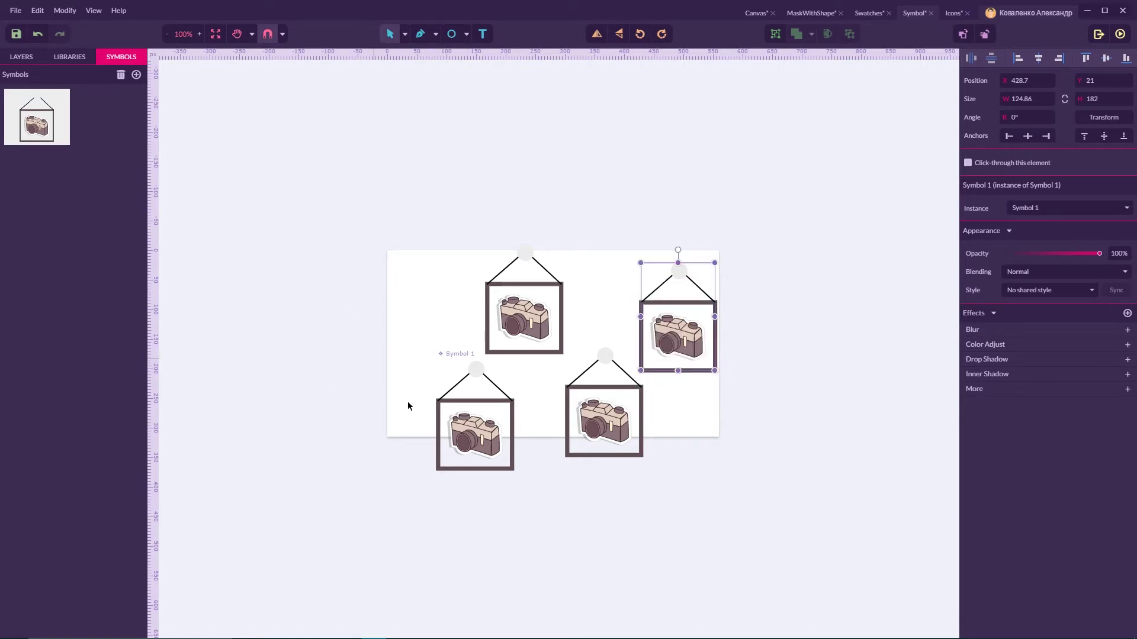
# Step: Fill the right copy's hanging circle dark grey (#4D4C4C), then reselect that copy
pyautogui.doubleClick(679, 270)
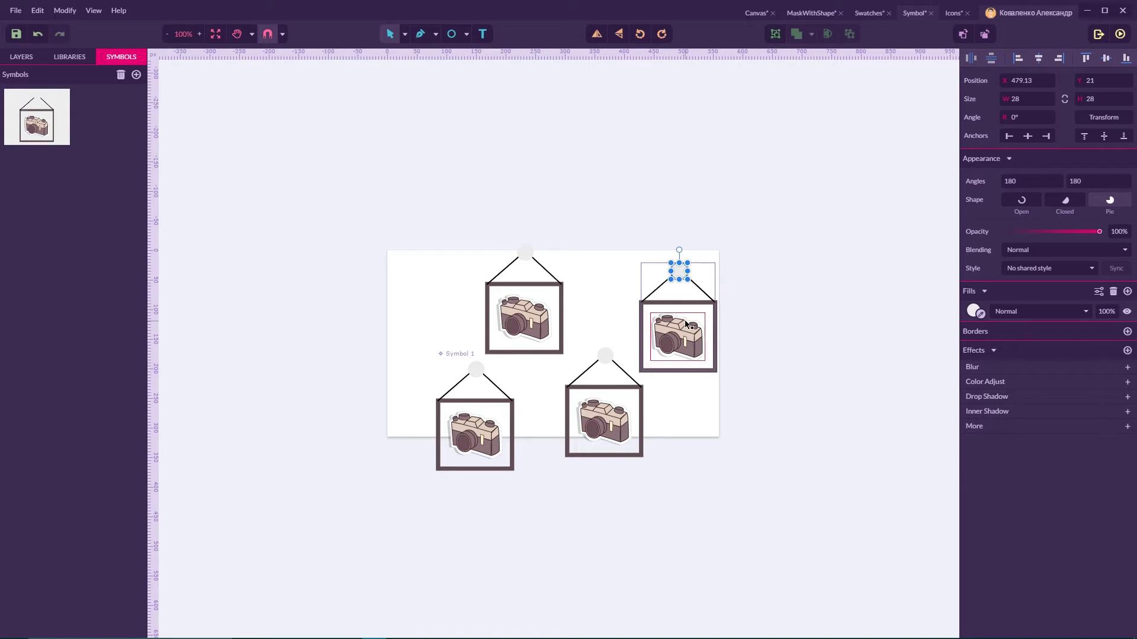
pyautogui.click(974, 311)
pyautogui.moveTo(974, 382); pyautogui.dragTo(968, 386)
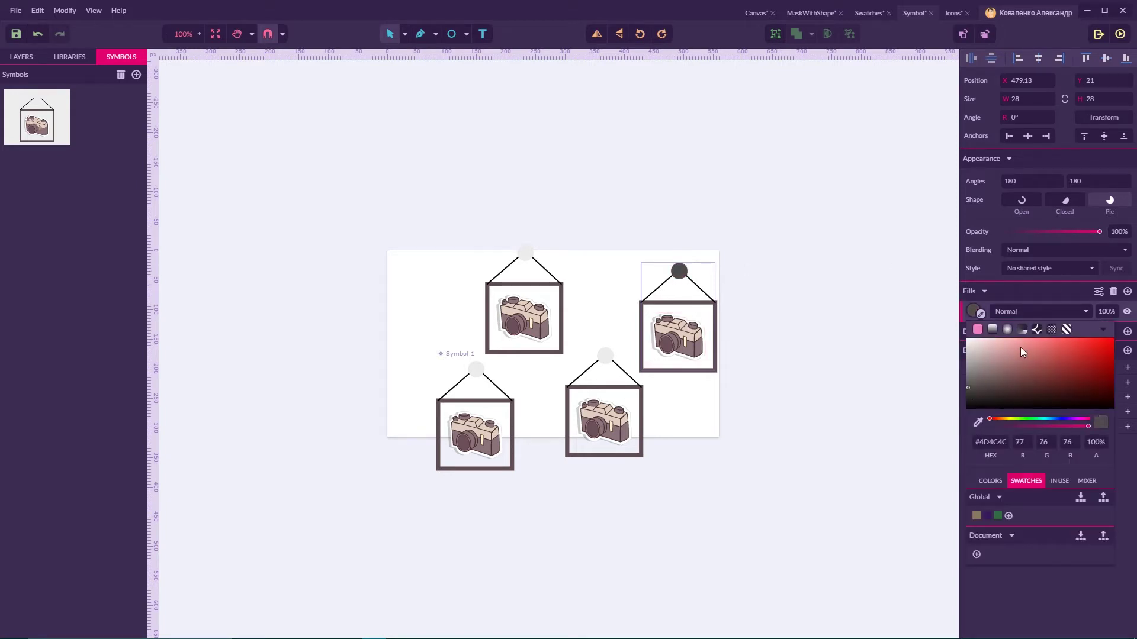
pyautogui.click(741, 263)
pyautogui.click(701, 303)
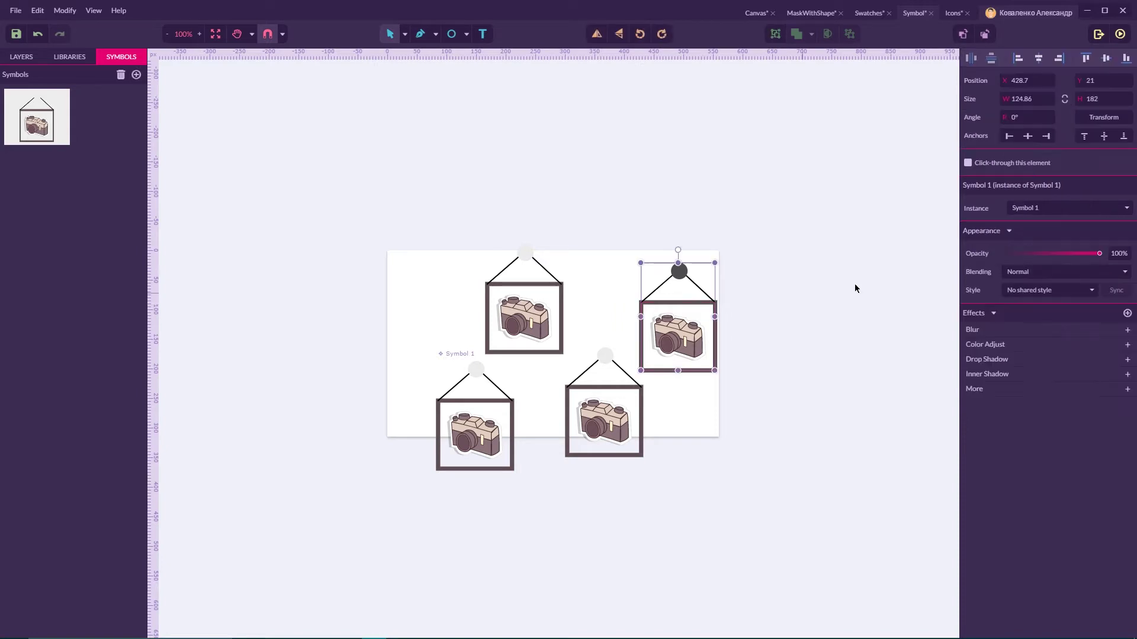
pyautogui.click(764, 289)
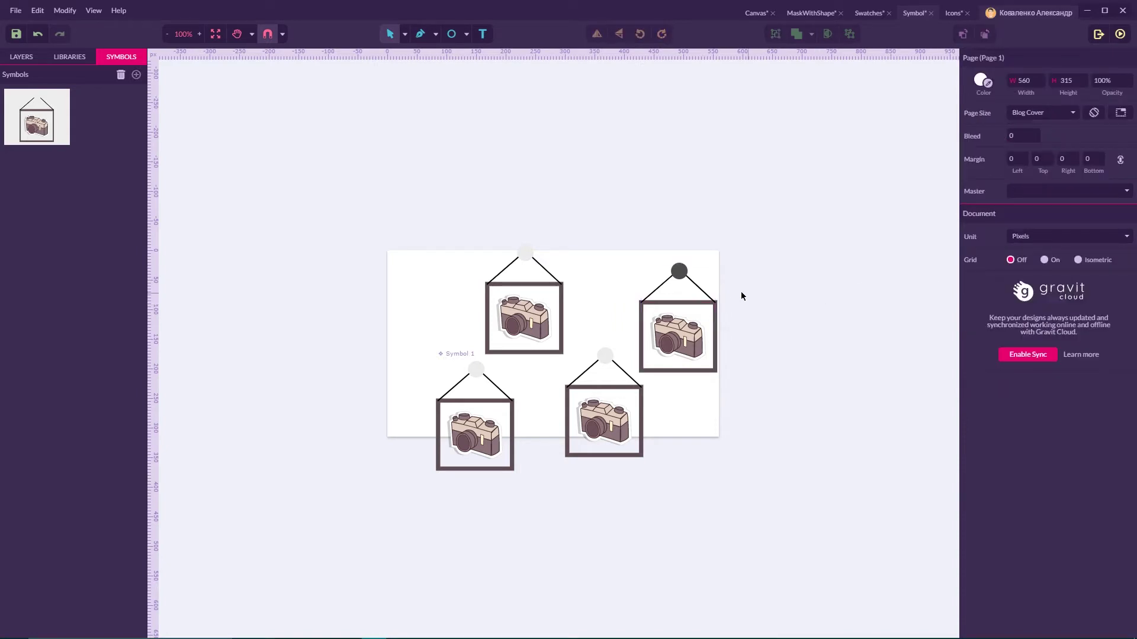
pyautogui.click(703, 293)
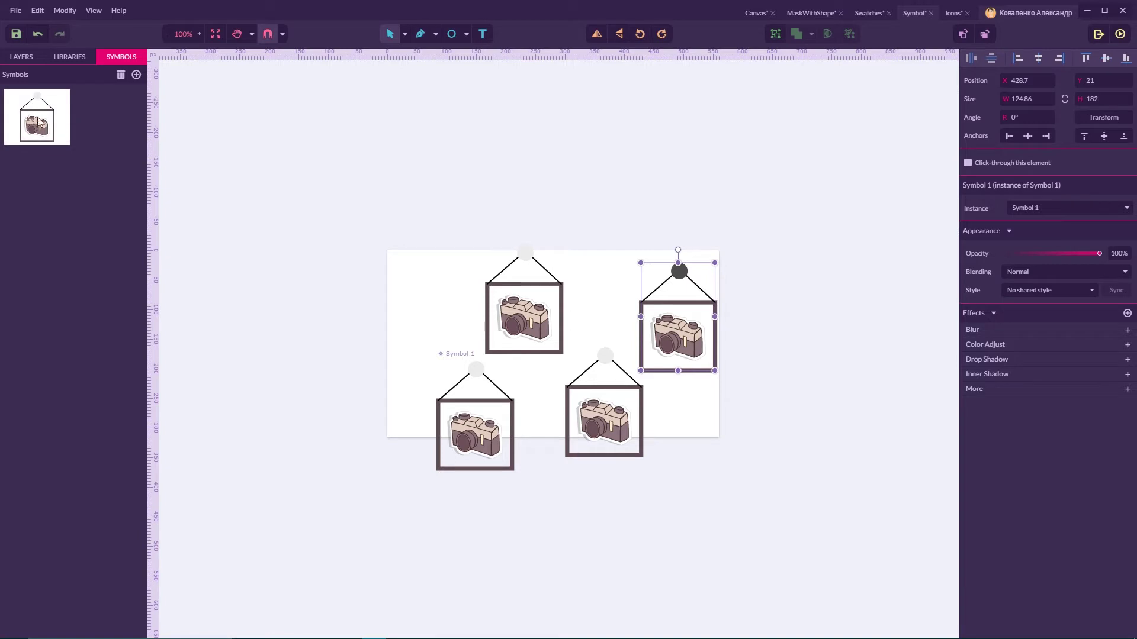
# Step: Reset the right-hand Symbol 1 instance's Ellipse from the Layers list to its original light grey
pyautogui.click(20, 57)
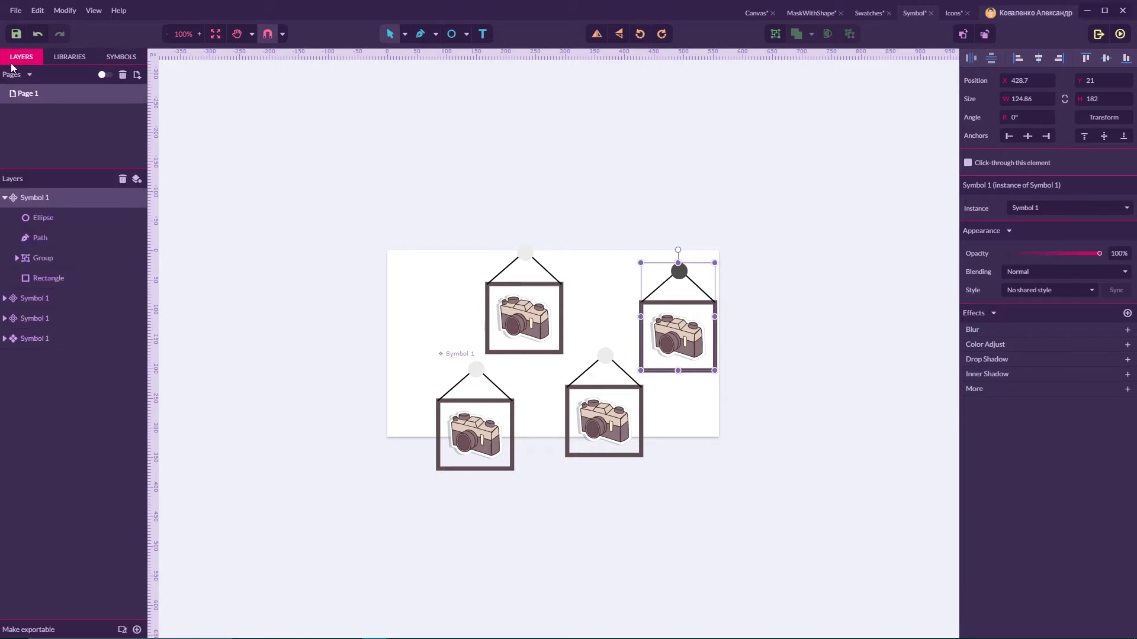
pyautogui.moveTo(115, 218)
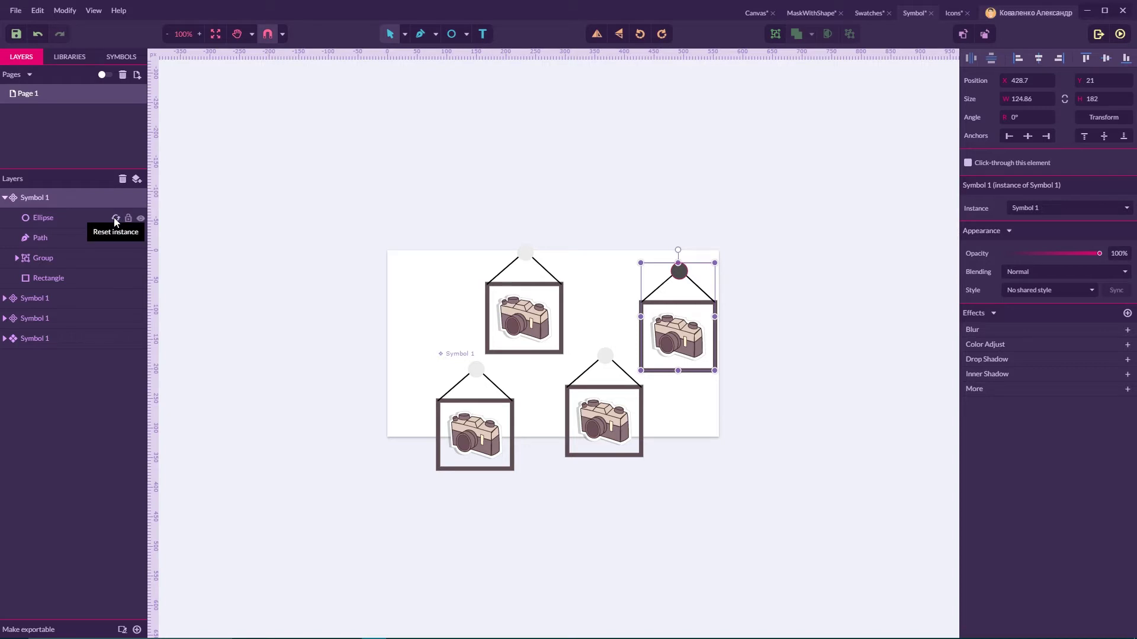
pyautogui.press('super+plus')
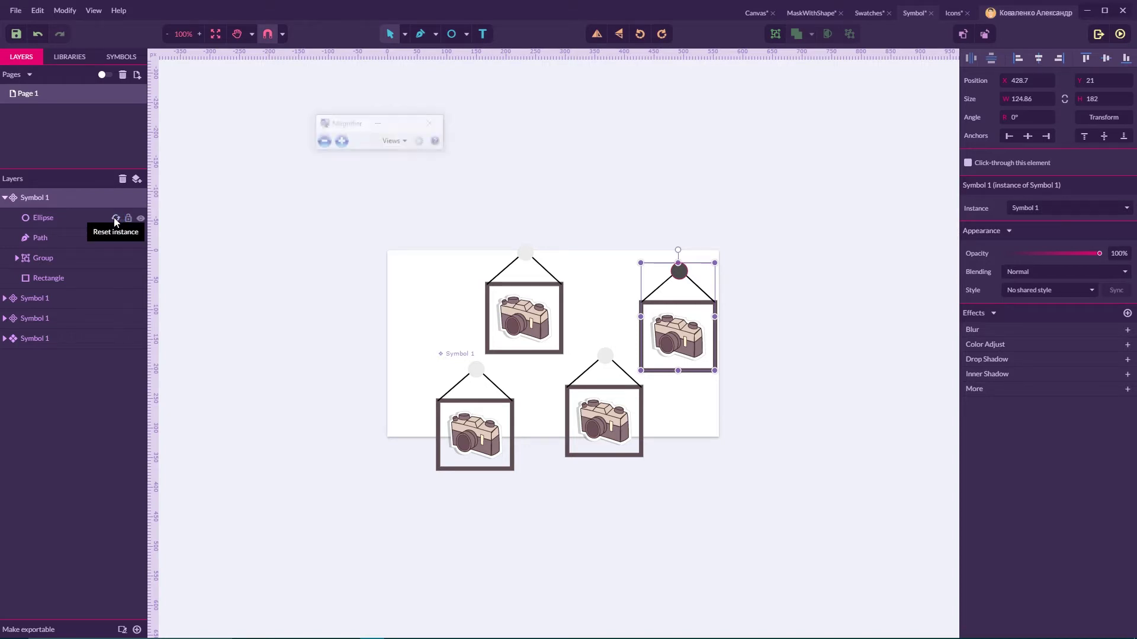
pyautogui.click(117, 219)
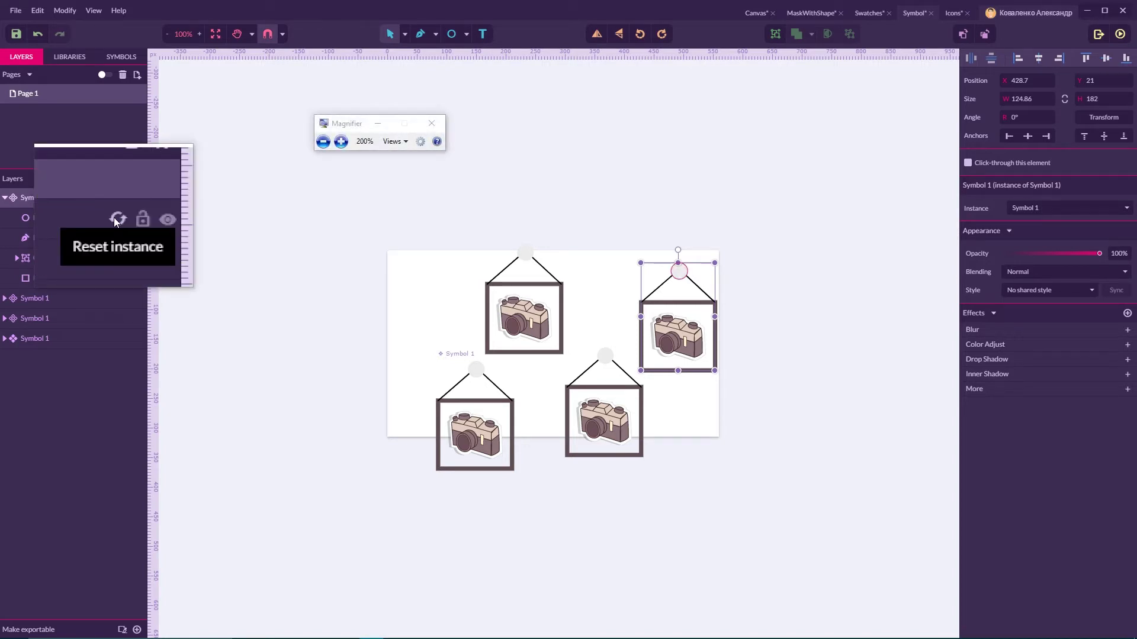
pyautogui.press('super+Escape')
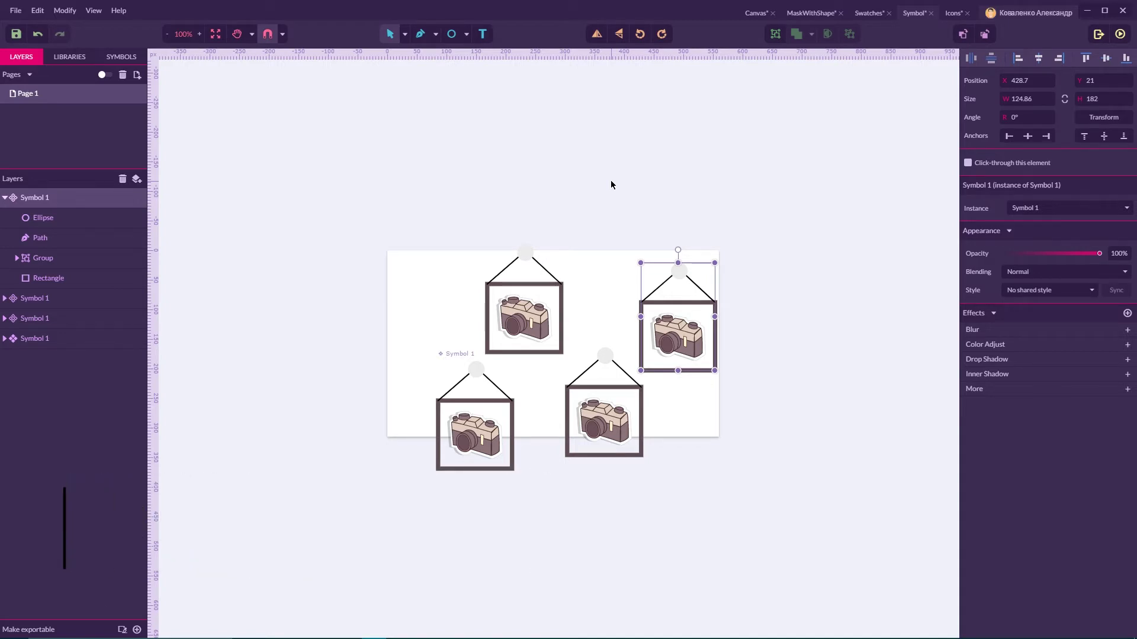
# Step: Look at the Medium article 'Mastering Symbols and Anchoring in Gravit Designer' in Firefox
pyautogui.moveTo(568, 637)
pyautogui.click(448, 627)
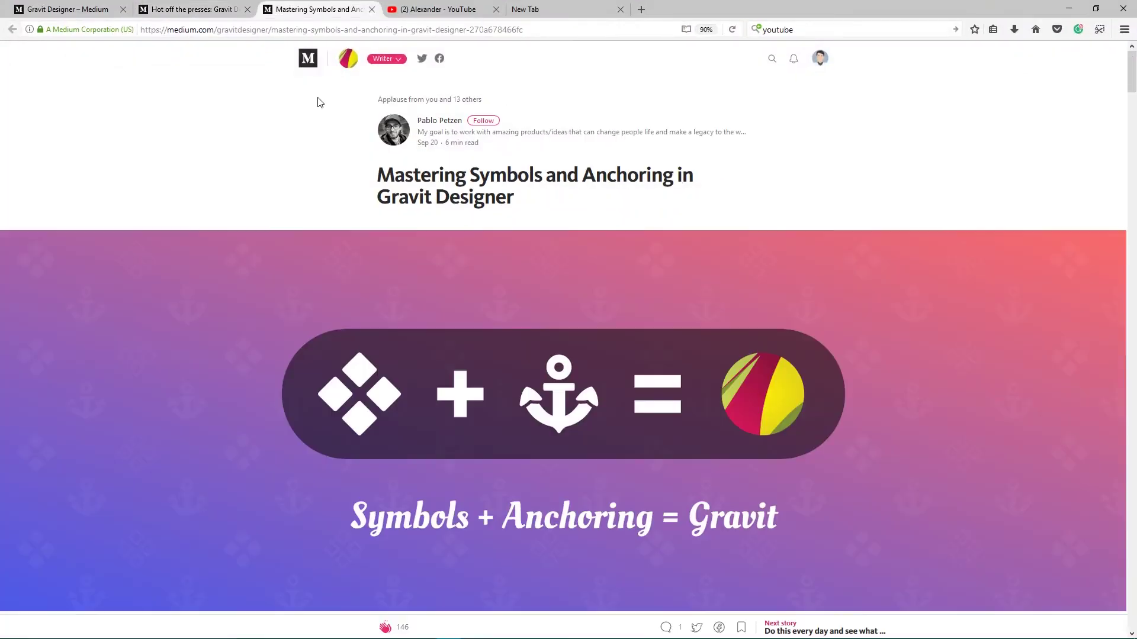
pyautogui.scroll(-3, 284, 143)
pyautogui.scroll(-1, 284, 143)
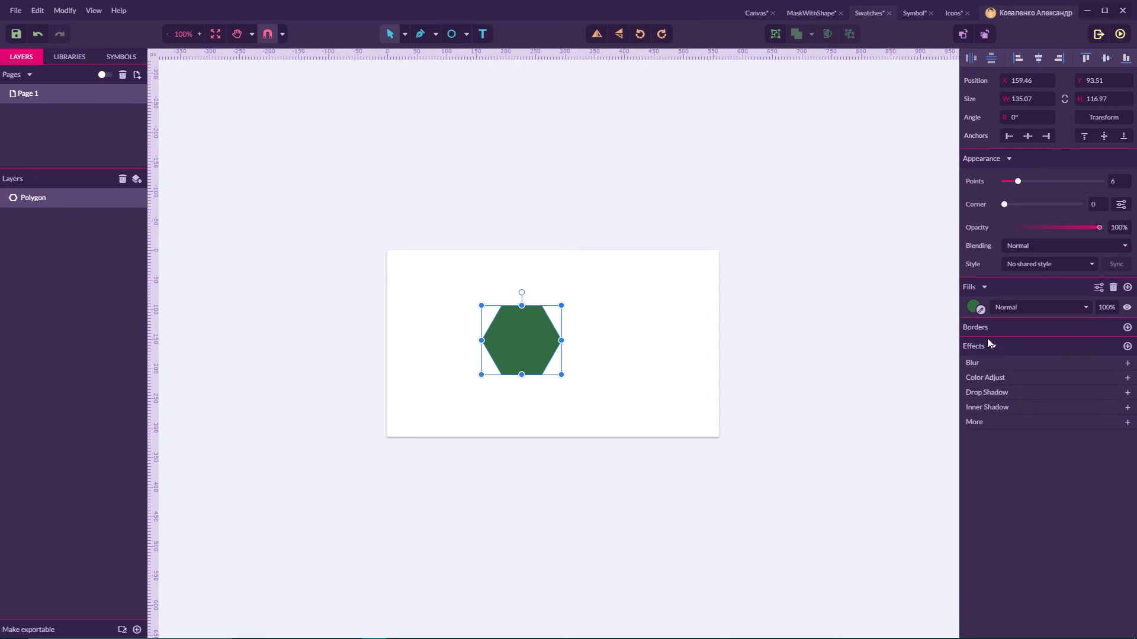
# Step: Remove the green global swatch, import a saved swatch set, and recolour the hexagon from it
pyautogui.click(977, 307)
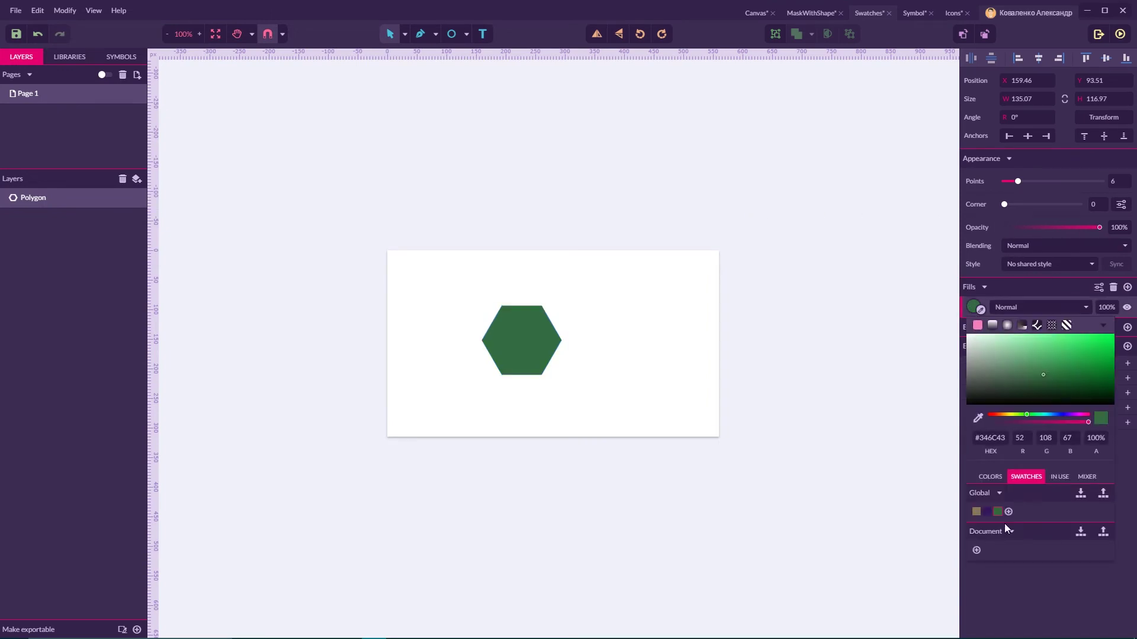
pyautogui.moveTo(998, 512); pyautogui.dragTo(870, 520)
pyautogui.click(1081, 495)
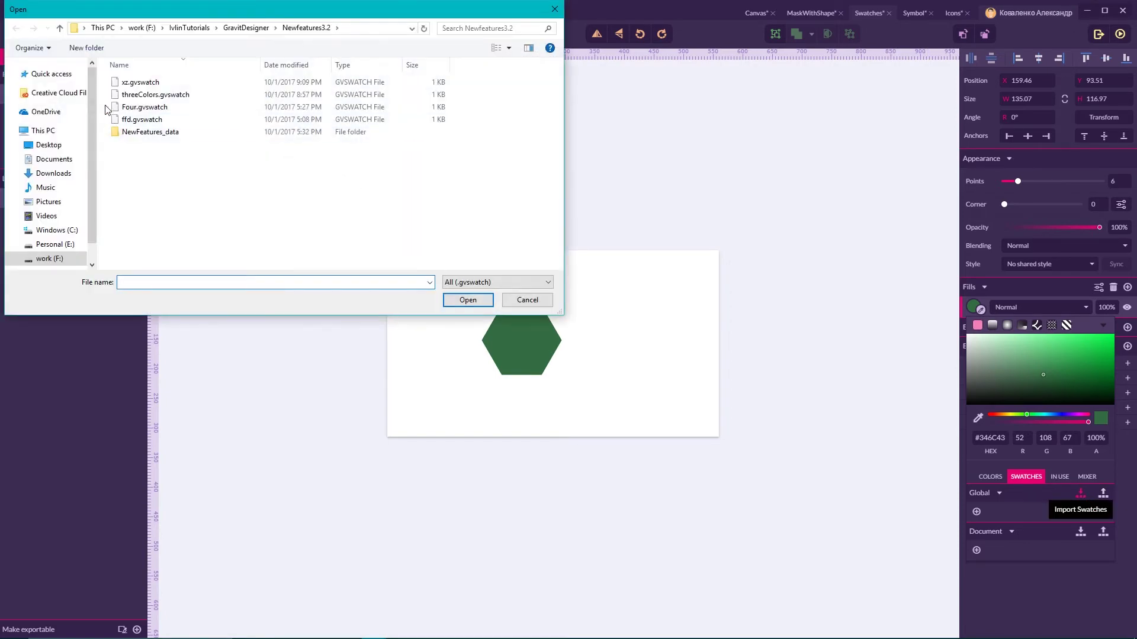
pyautogui.doubleClick(144, 107)
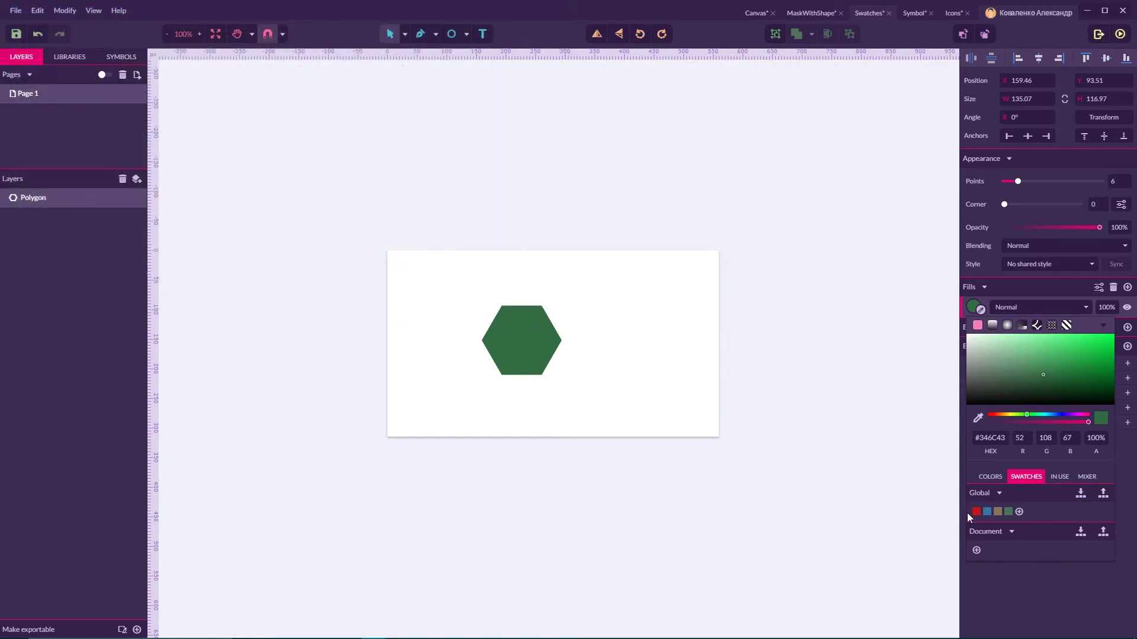
pyautogui.click(1009, 512)
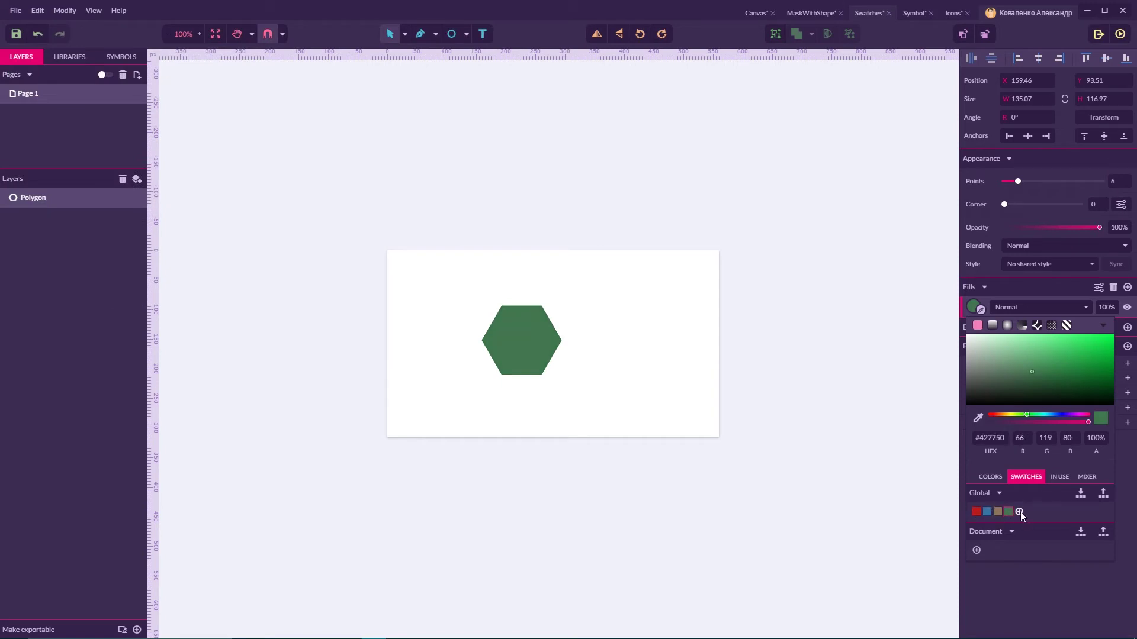
# Step: Remove the green swatch again and export the global swatches to a file
pyautogui.moveTo(1012, 512); pyautogui.dragTo(844, 535)
pyautogui.click(1105, 497)
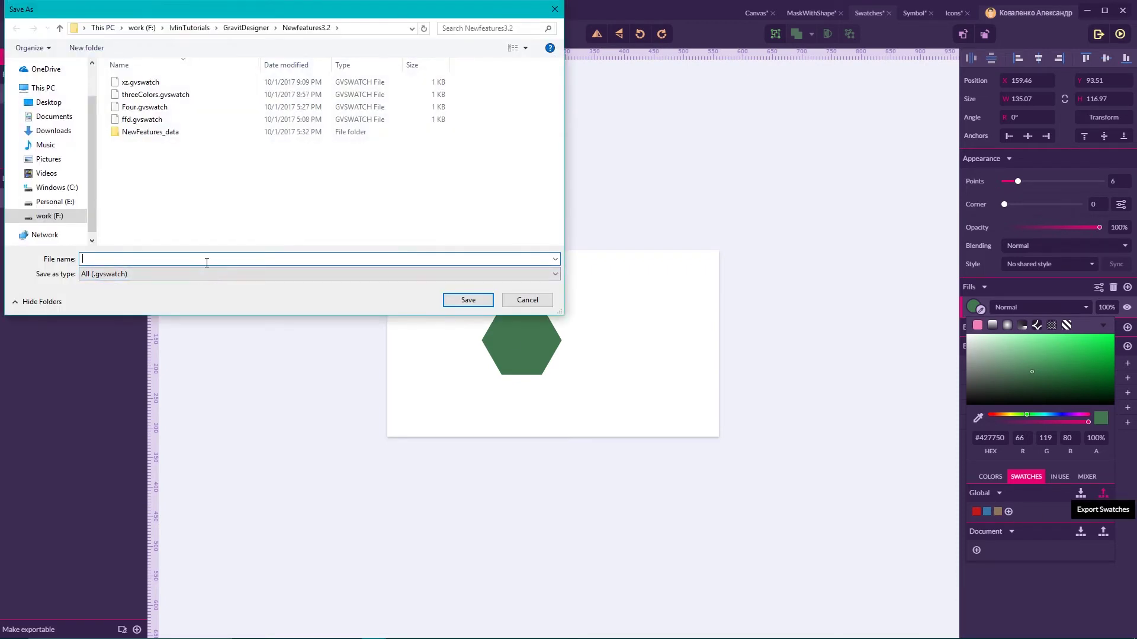
pyautogui.write('xczx')
pyautogui.click(468, 300)
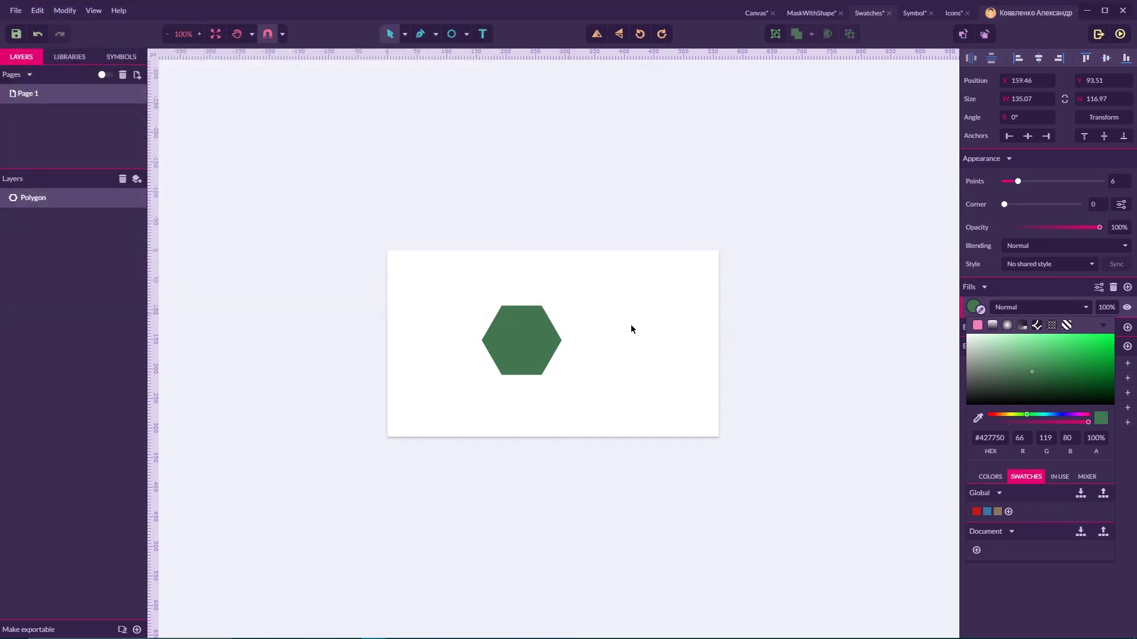
# Step: Remove the brown and blue swatches, then reload the exported swatch file
pyautogui.moveTo(997, 512); pyautogui.dragTo(888, 511)
pyautogui.moveTo(976, 512); pyautogui.dragTo(906, 524)
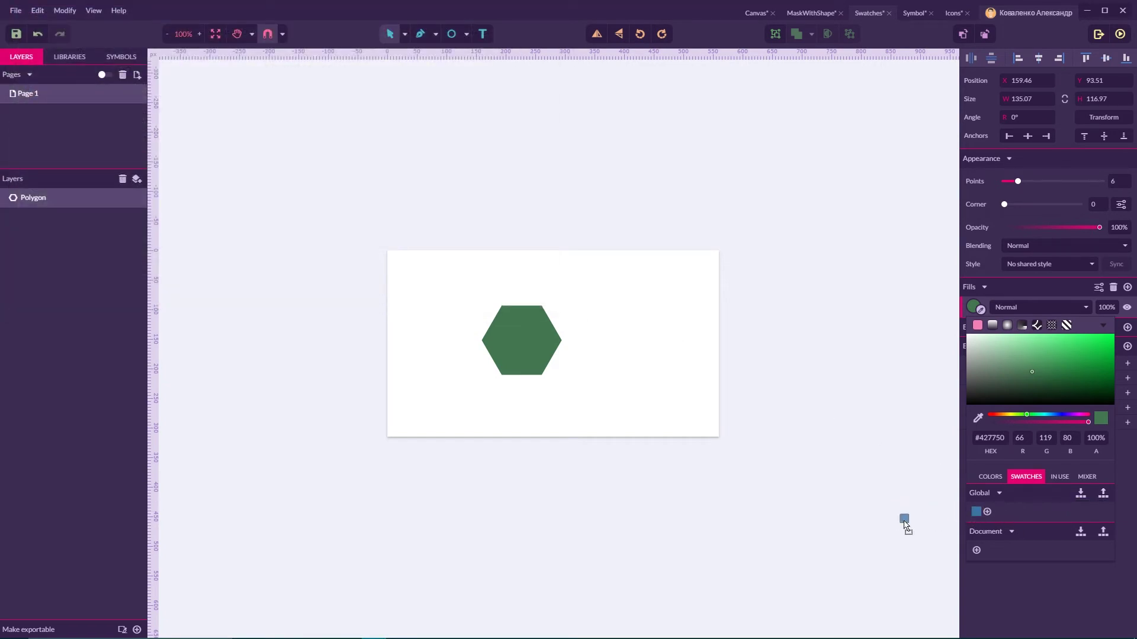
pyautogui.click(1081, 494)
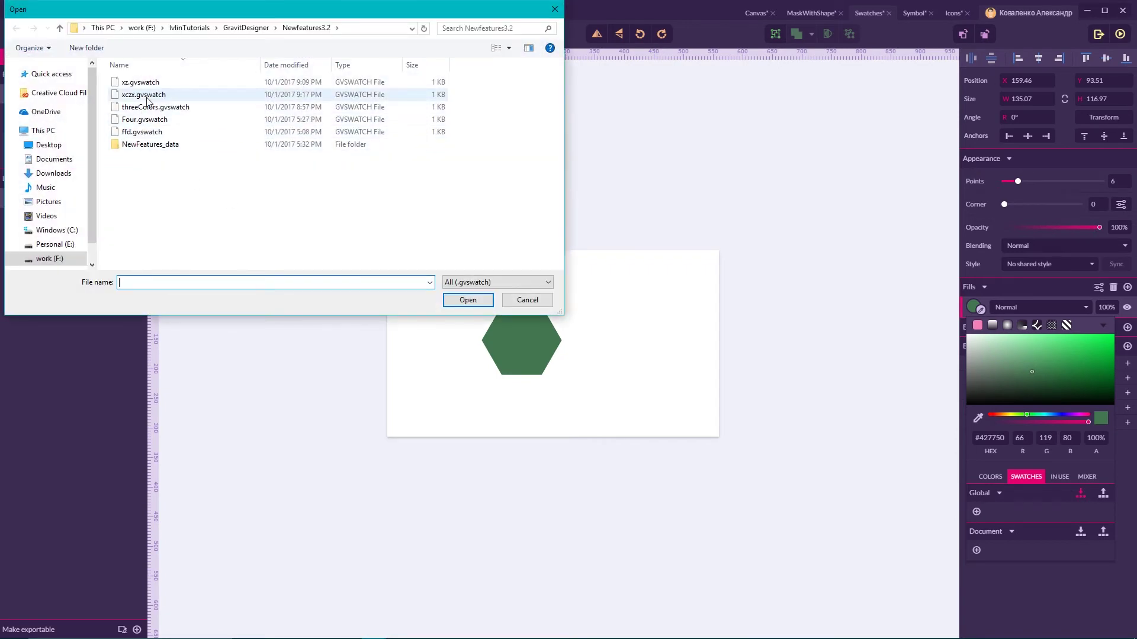
pyautogui.doubleClick(142, 94)
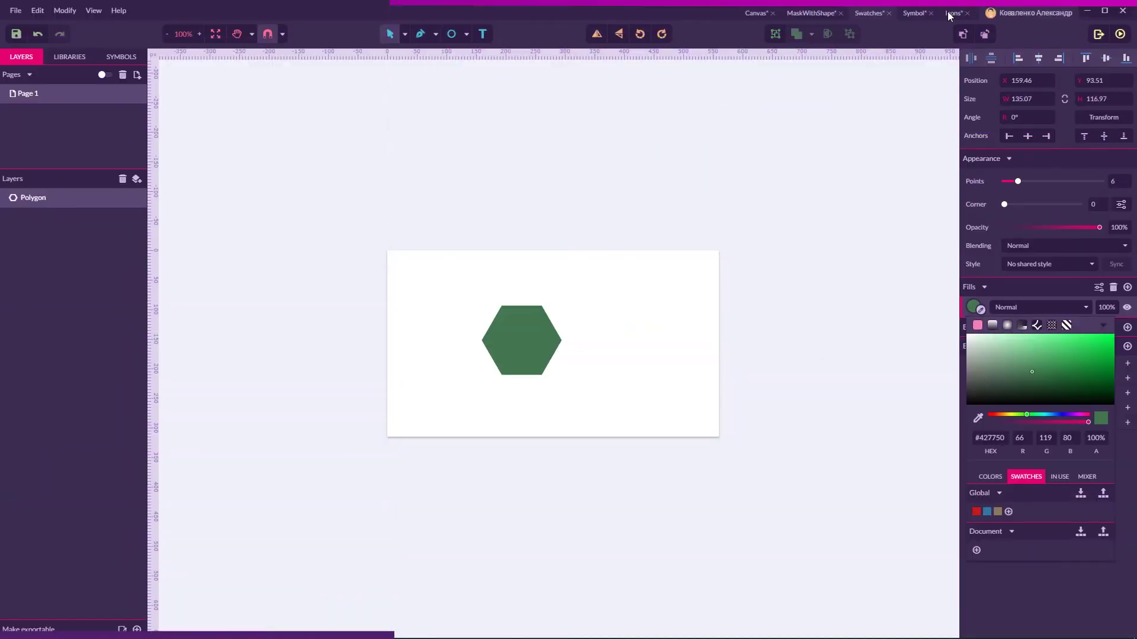
pyautogui.click(948, 15)
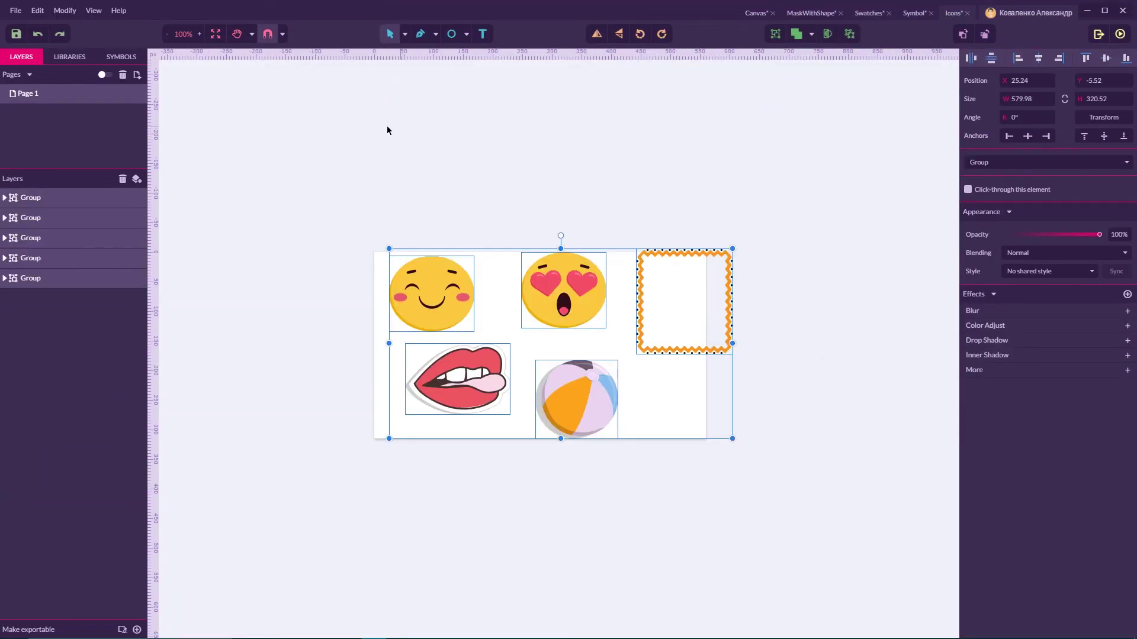
# Step: Browse the ready-made icon libraries in the Icons document's Libraries panel
pyautogui.click(69, 57)
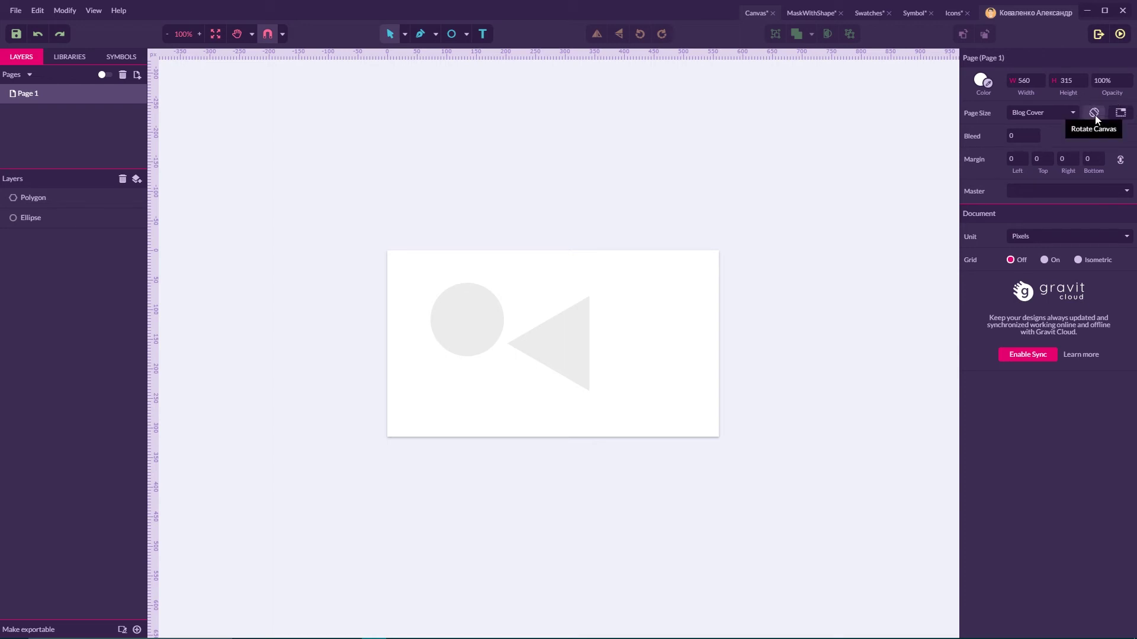
# Step: Rotate the page between portrait and landscape twice, then trim it to fit its contents
pyautogui.click(1095, 114)
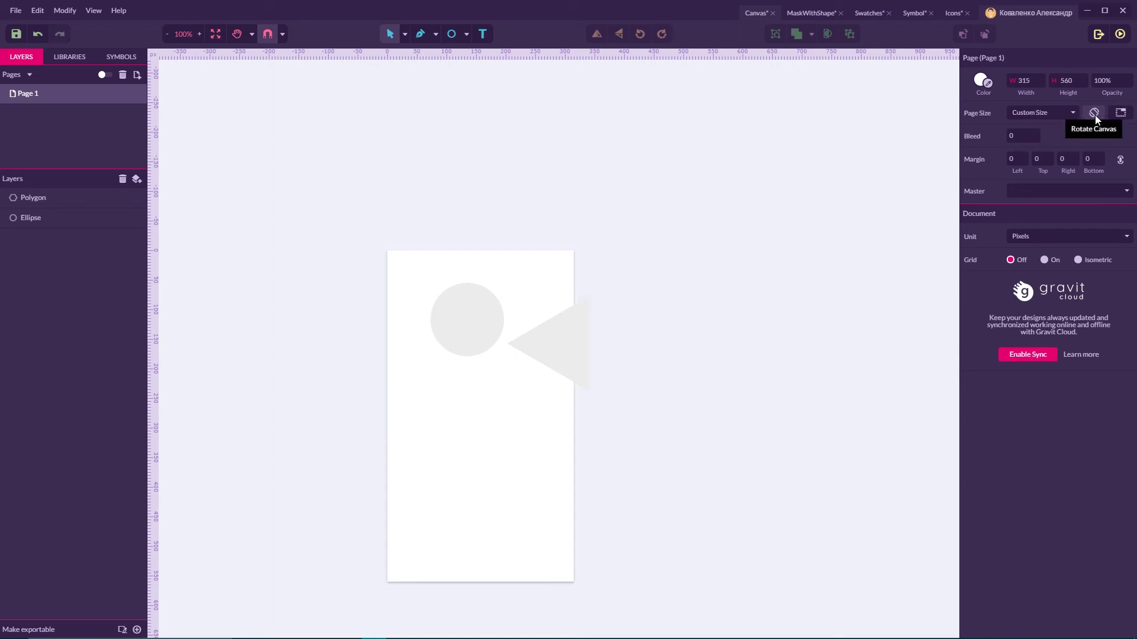
pyautogui.click(1095, 114)
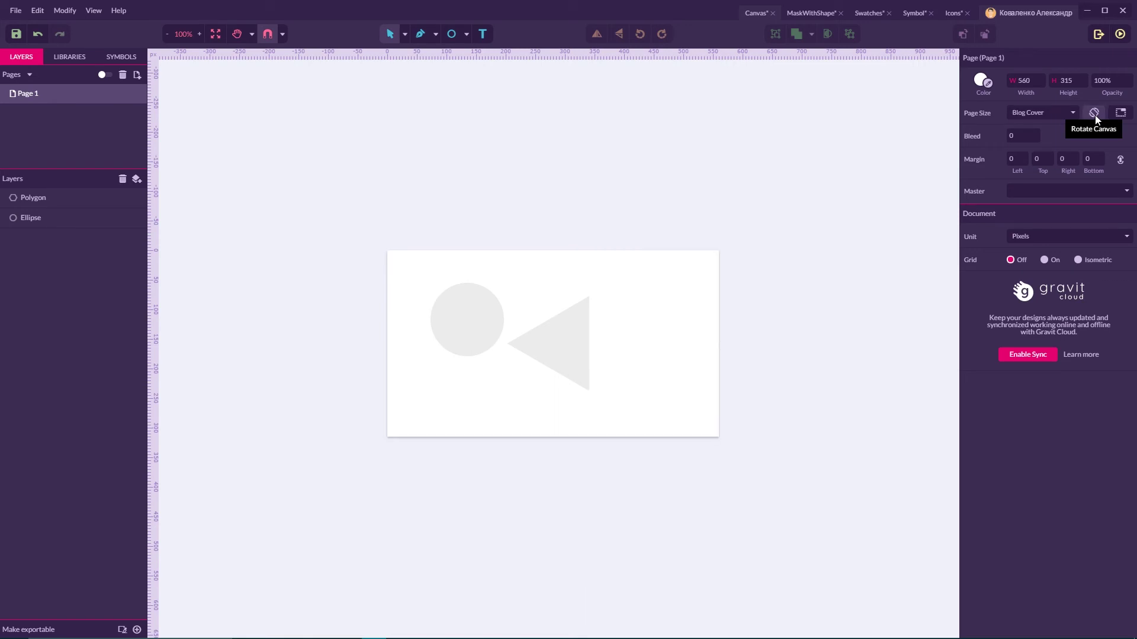
pyautogui.click(1095, 115)
pyautogui.click(1095, 114)
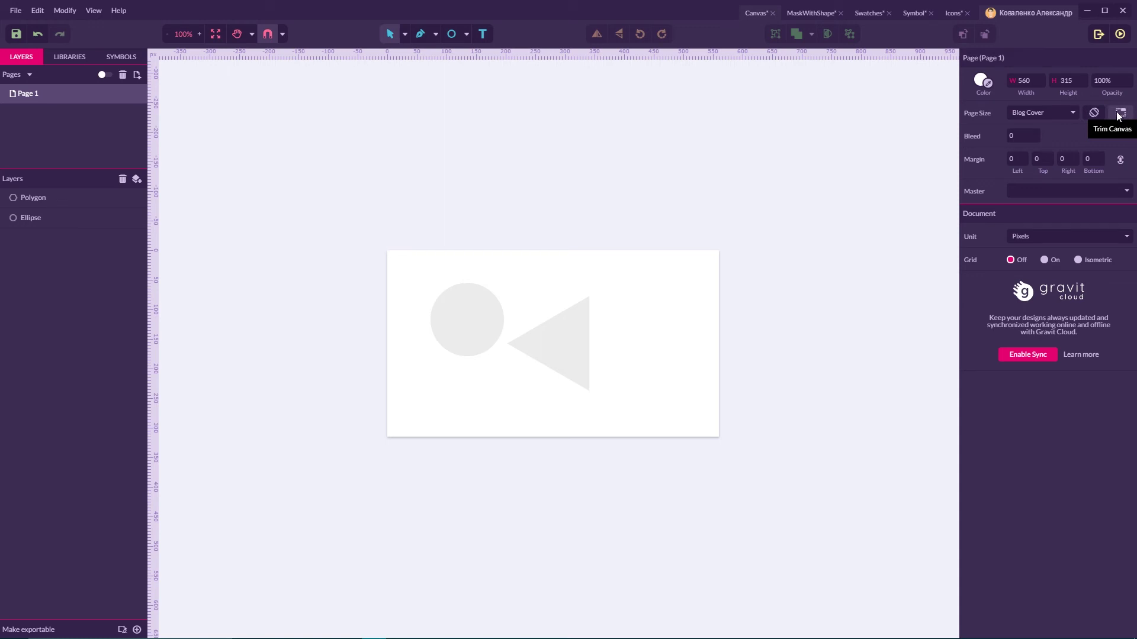
pyautogui.click(1120, 116)
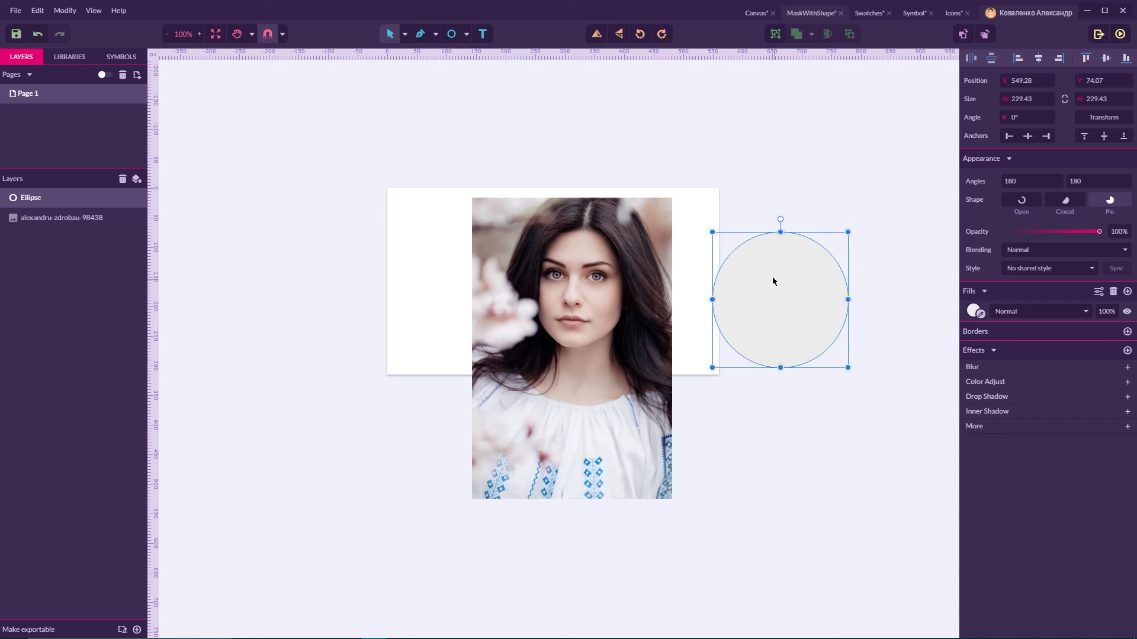
# Step: Move the grey circle over the face, then select both the circle and the photo
pyautogui.moveTo(772, 276); pyautogui.dragTo(570, 255)
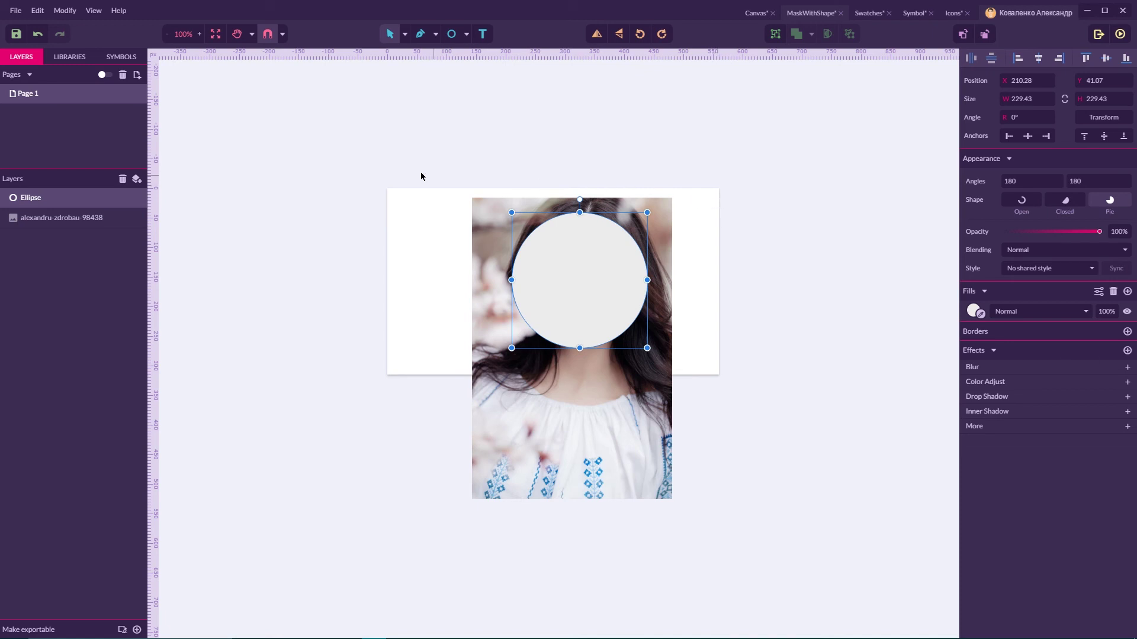
pyautogui.click(378, 158)
pyautogui.moveTo(466, 271); pyautogui.dragTo(737, 438)
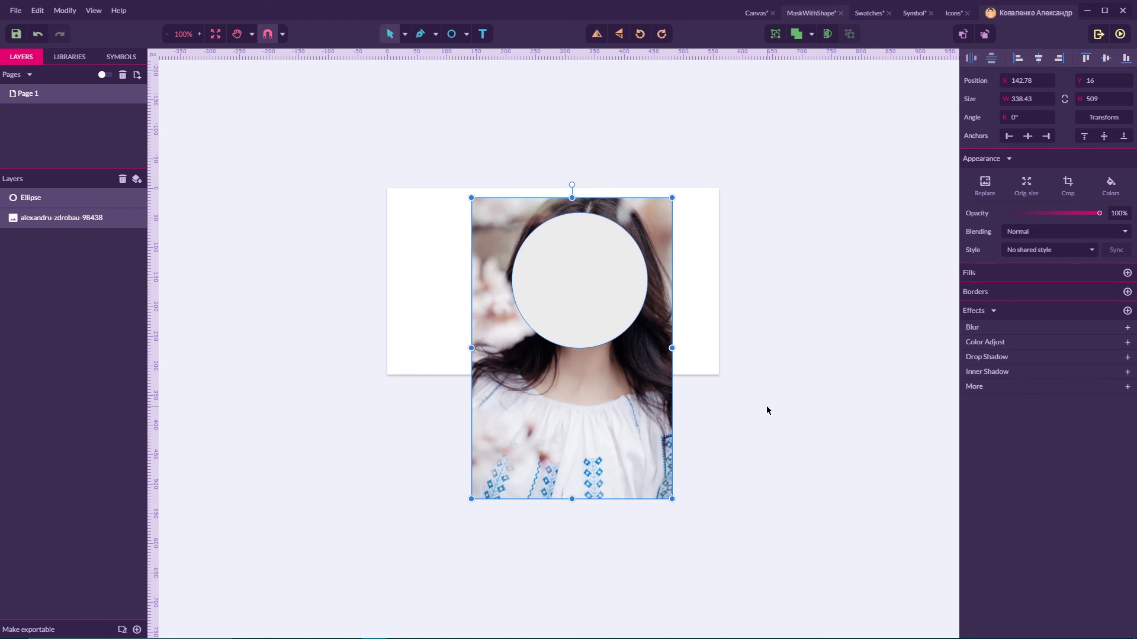
# Step: Mask the photo with the circle via Ctrl+Shift+M, then Mask with Shape, undoing each time
pyautogui.hotkey('ctrl', 'shift', 'm')
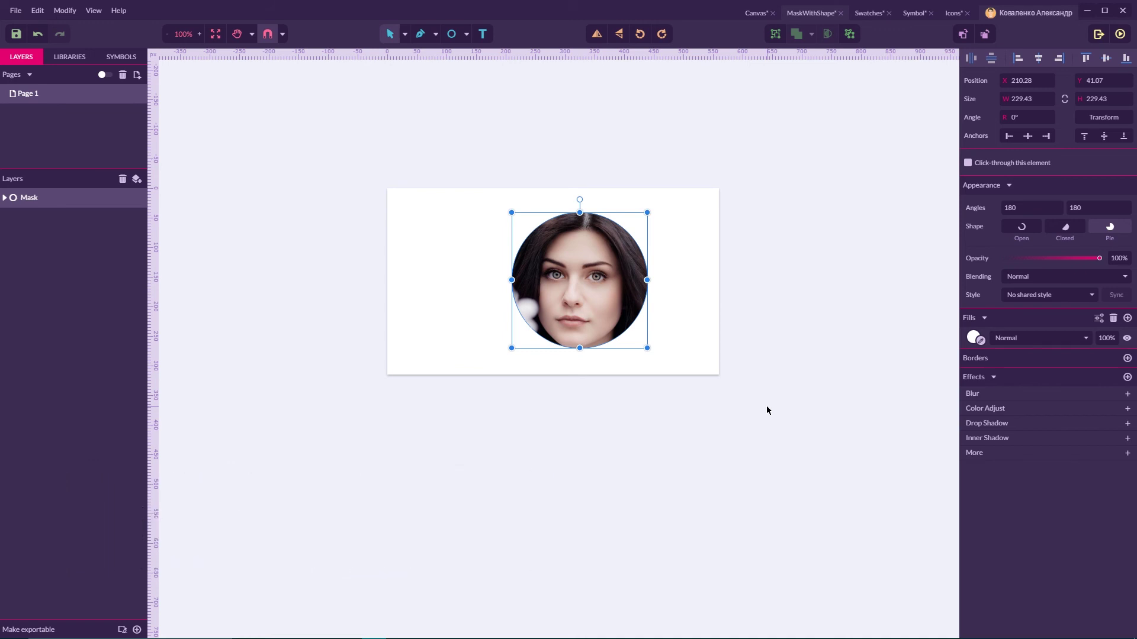
pyautogui.hotkey('ctrl', 'z')
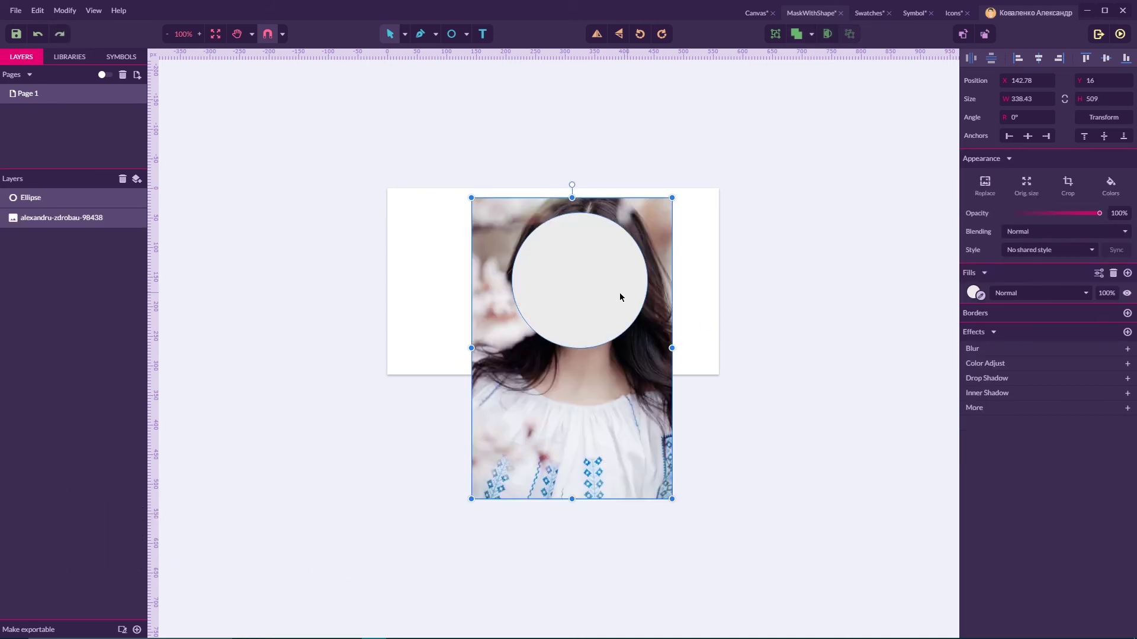
pyautogui.rightClick(573, 273)
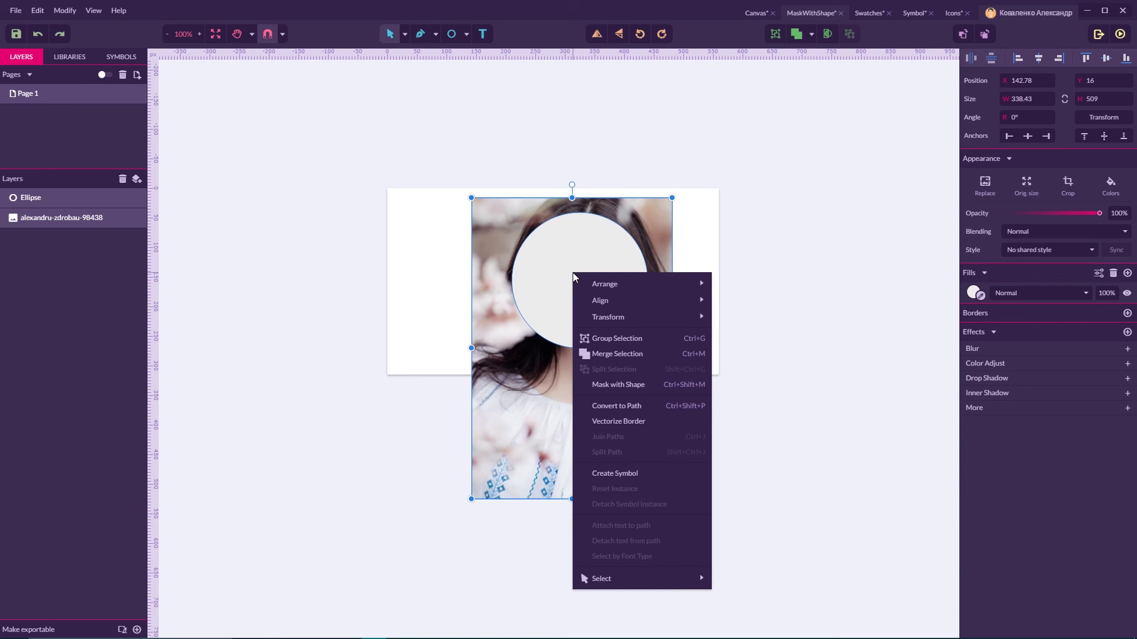
pyautogui.click(621, 385)
pyautogui.hotkey('ctrl', 'z')
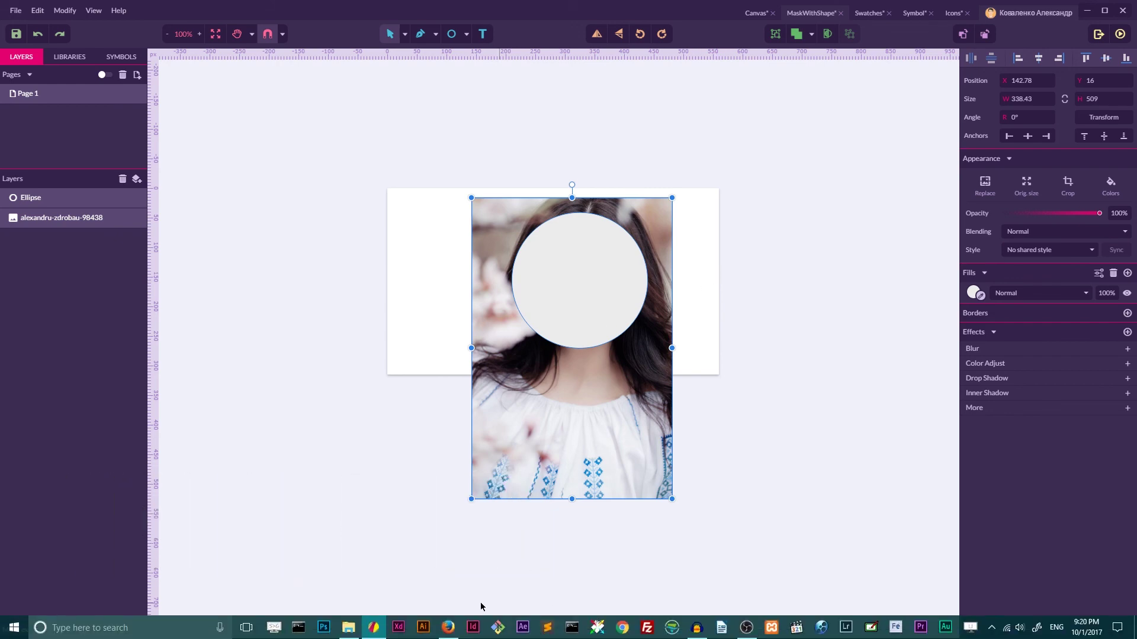
# Step: Bring up the Medium article 'Hot off the presses: Gravit Designer 3.2' in Firefox
pyautogui.click(447, 630)
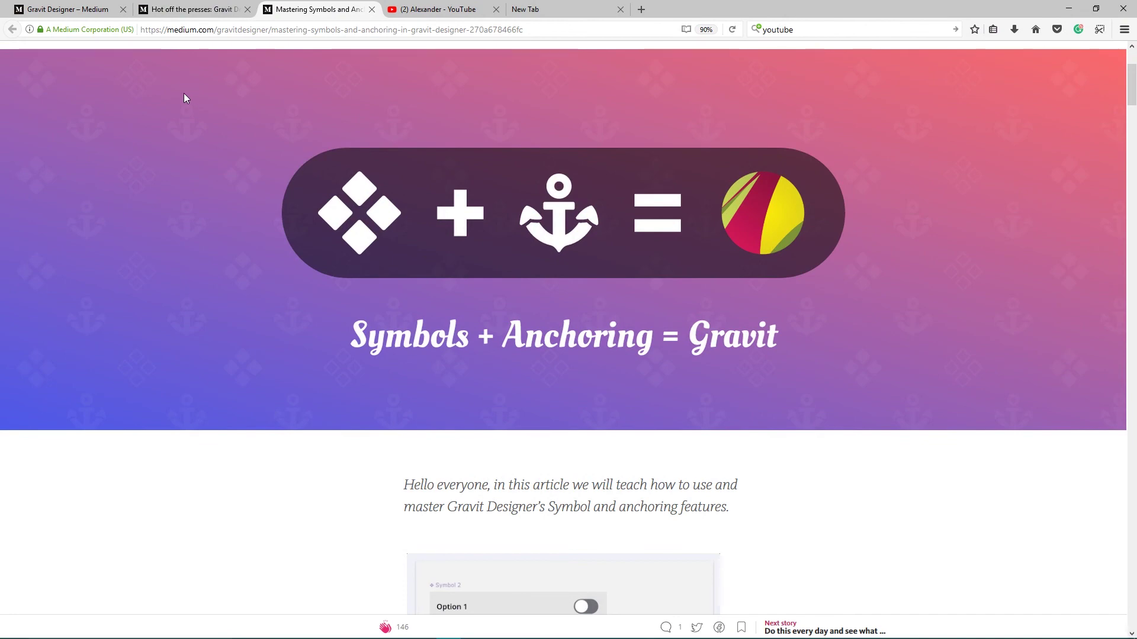
pyautogui.click(179, 9)
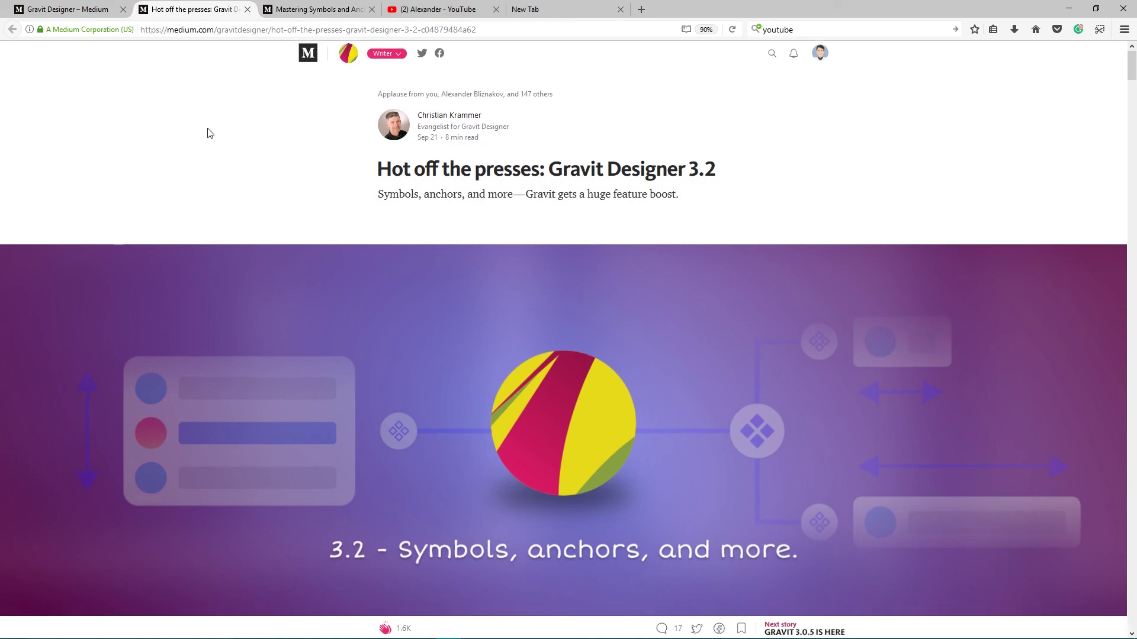
pyautogui.scroll(-5, 208, 128)
pyautogui.scroll(-4, 207, 128)
pyautogui.scroll(3, 207, 132)
pyautogui.scroll(3, 207, 133)
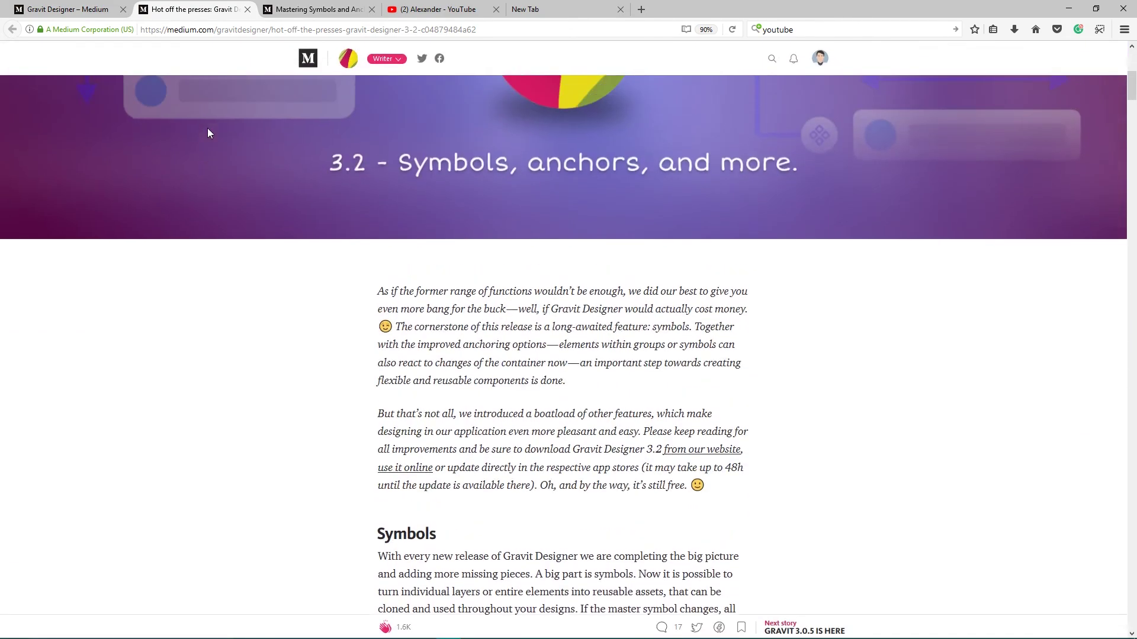
pyautogui.scroll(2, 207, 133)
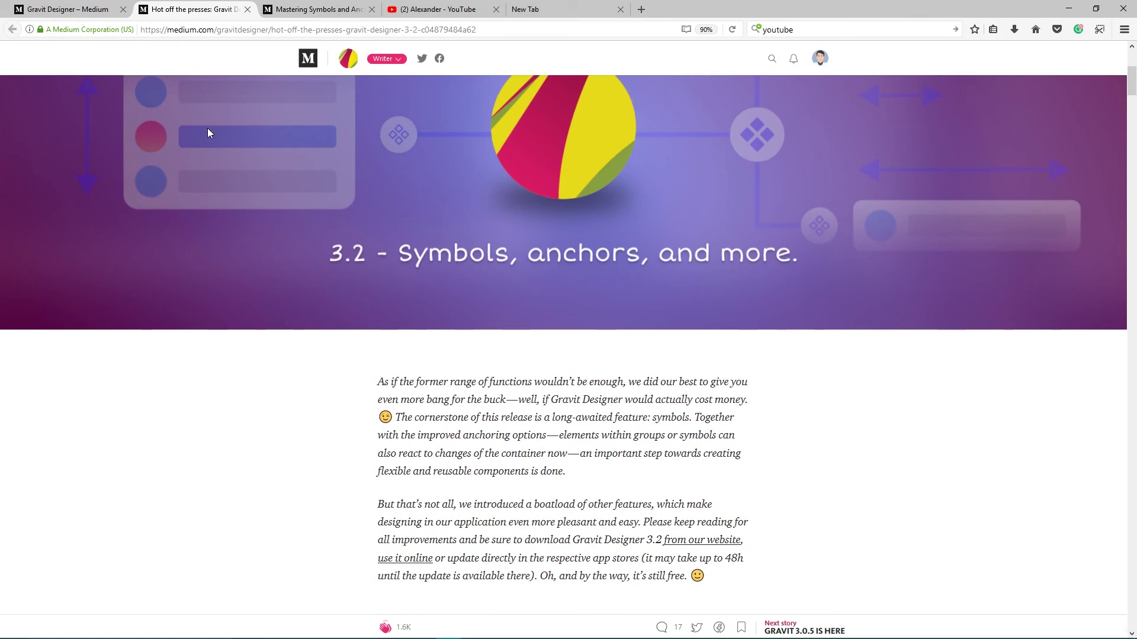
pyautogui.scroll(4, 208, 132)
pyautogui.scroll(2, 206, 132)
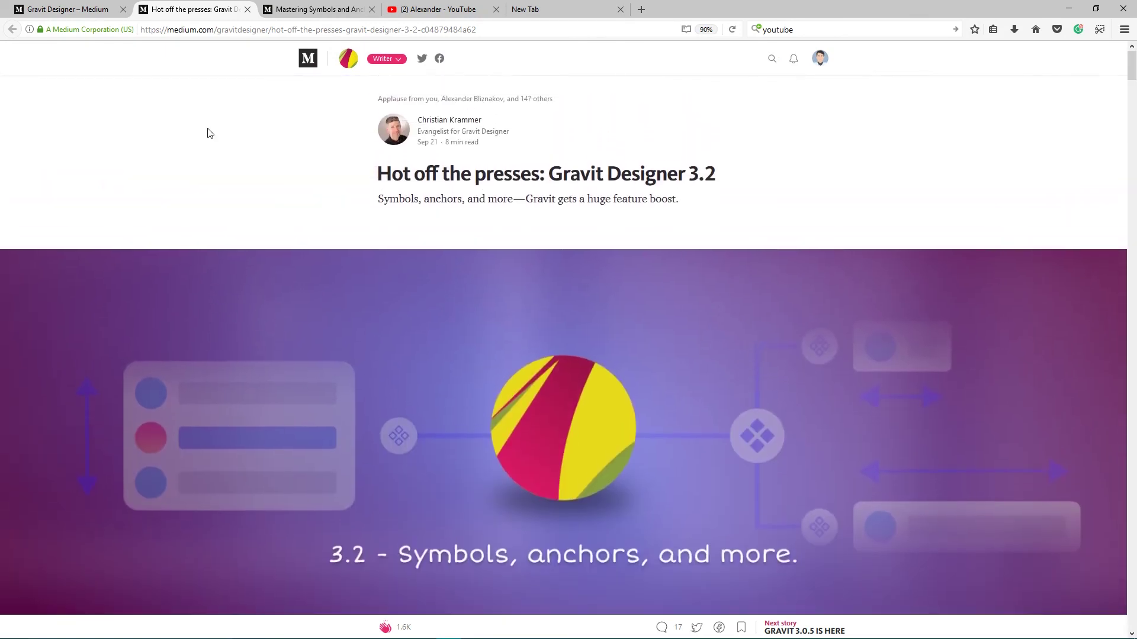